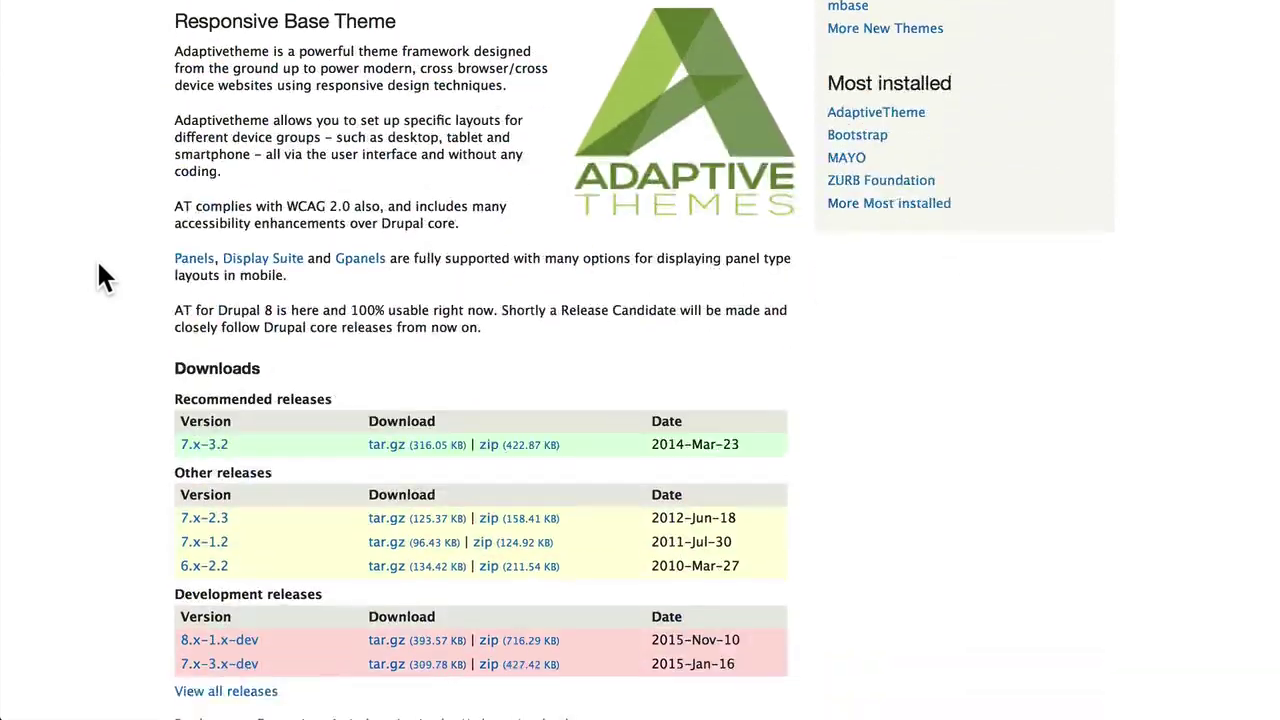
Look through the theme listing and open the AdaptiveTheme project page
scroll(96, 258, "up", 1)
scroll(96, 258, "down", 10)
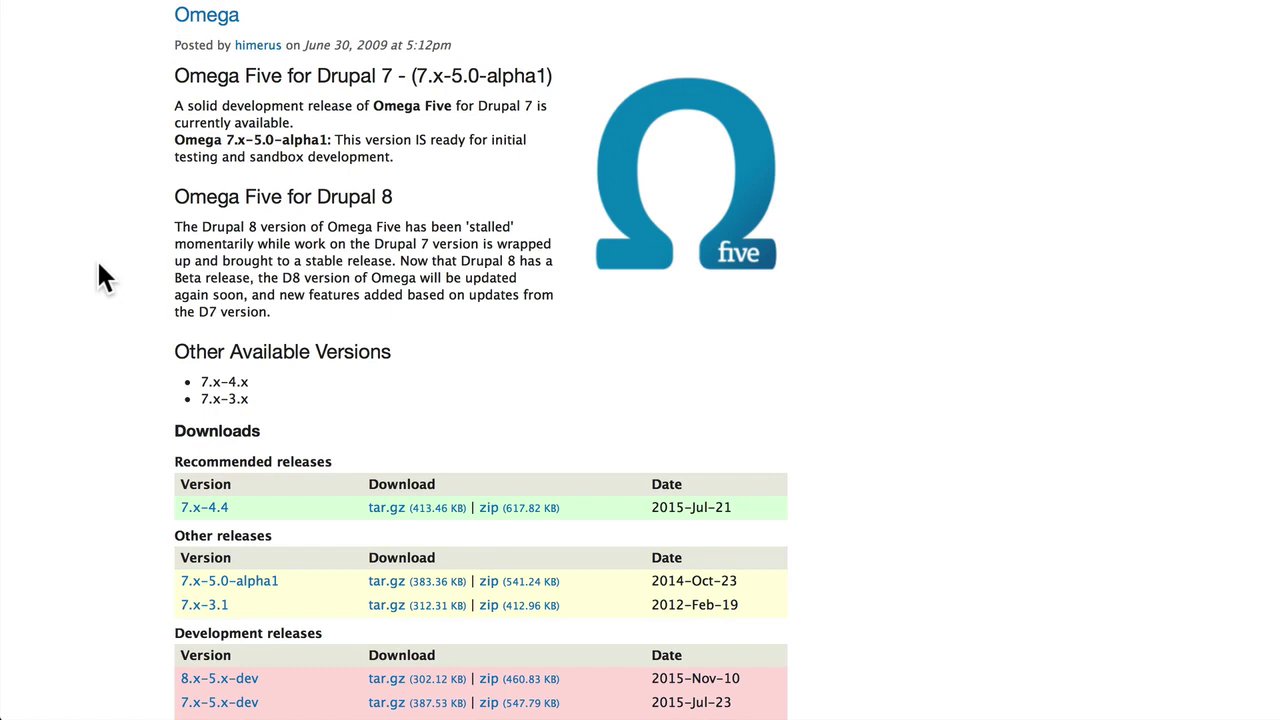
scroll(96, 258, "down", 3)
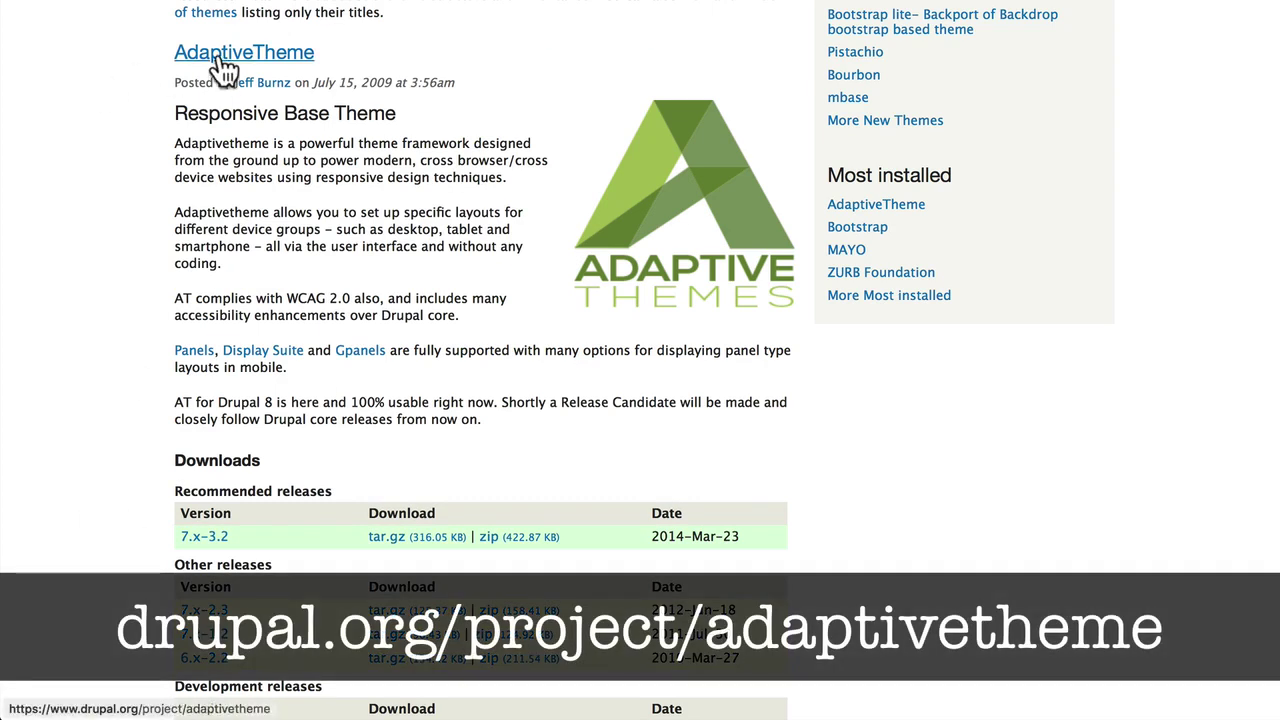
left_click(221, 62)
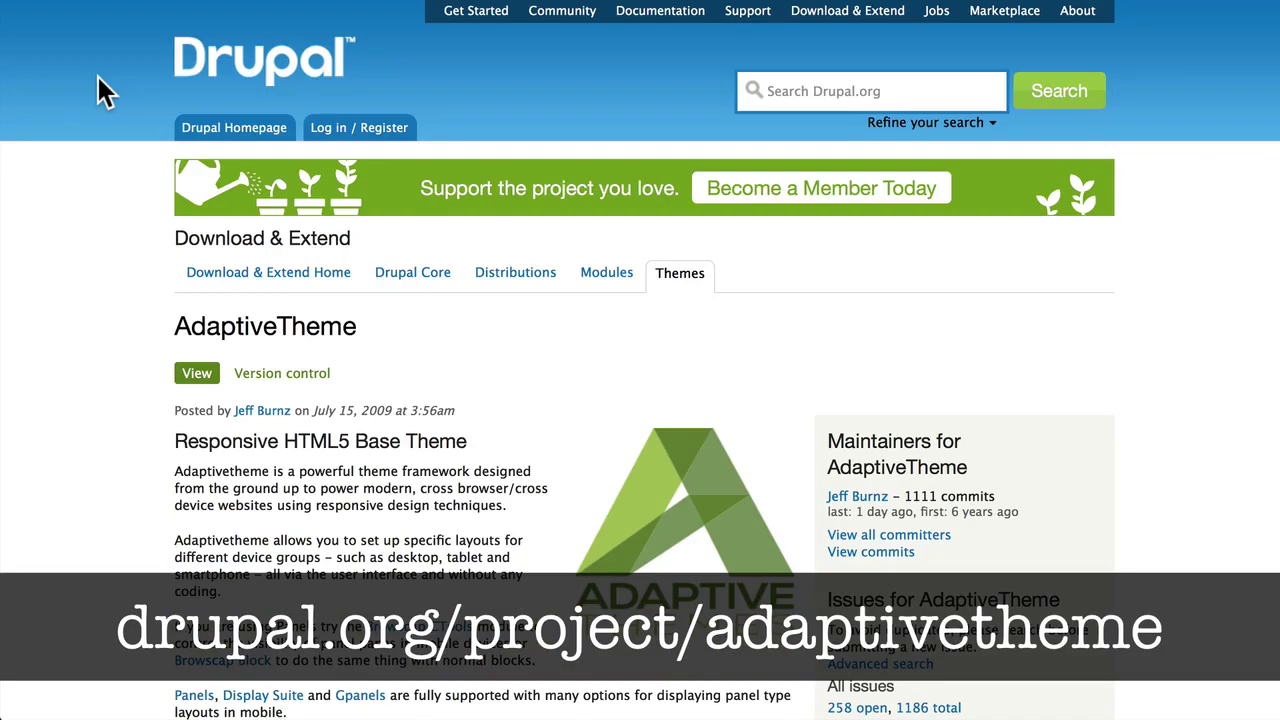
Review the AdaptiveTheme project page and copy the link of its 8.x-1.x-dev tar.gz development release
scroll(103, 92, "down", 7)
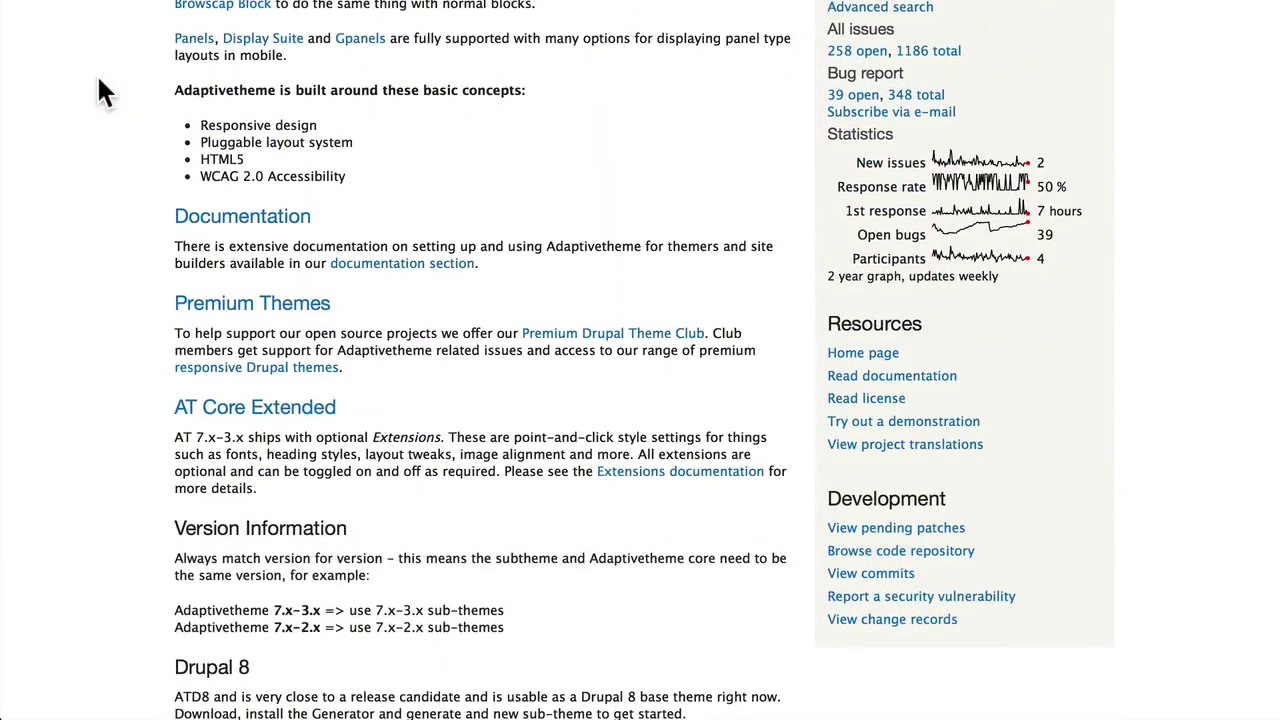
scroll(103, 92, "down", 2)
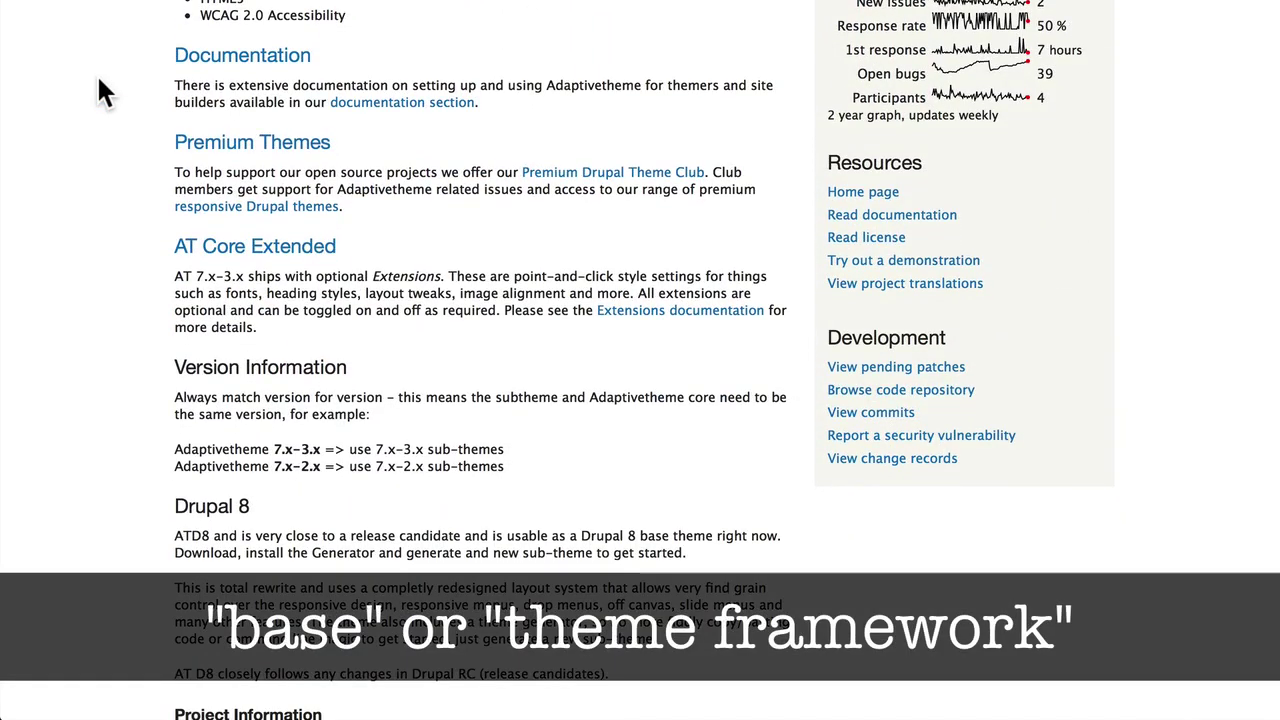
scroll(103, 92, "down", 2)
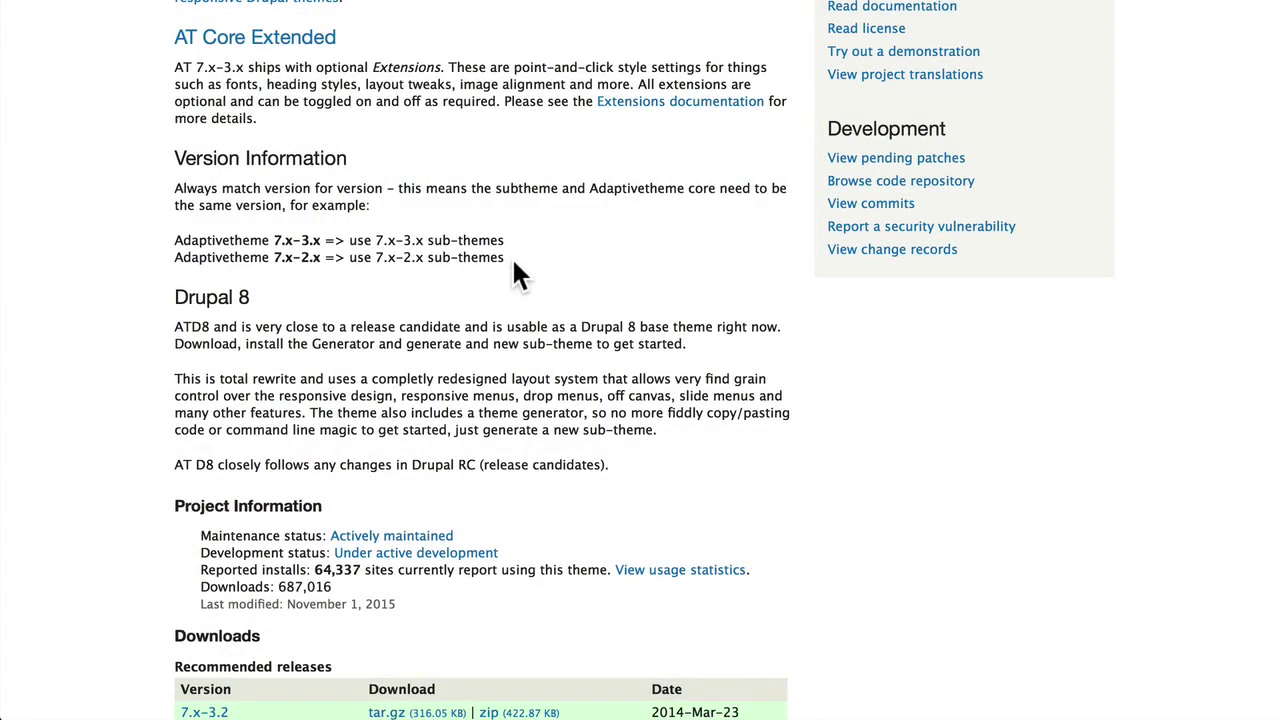
scroll(230, 338, "down", 1)
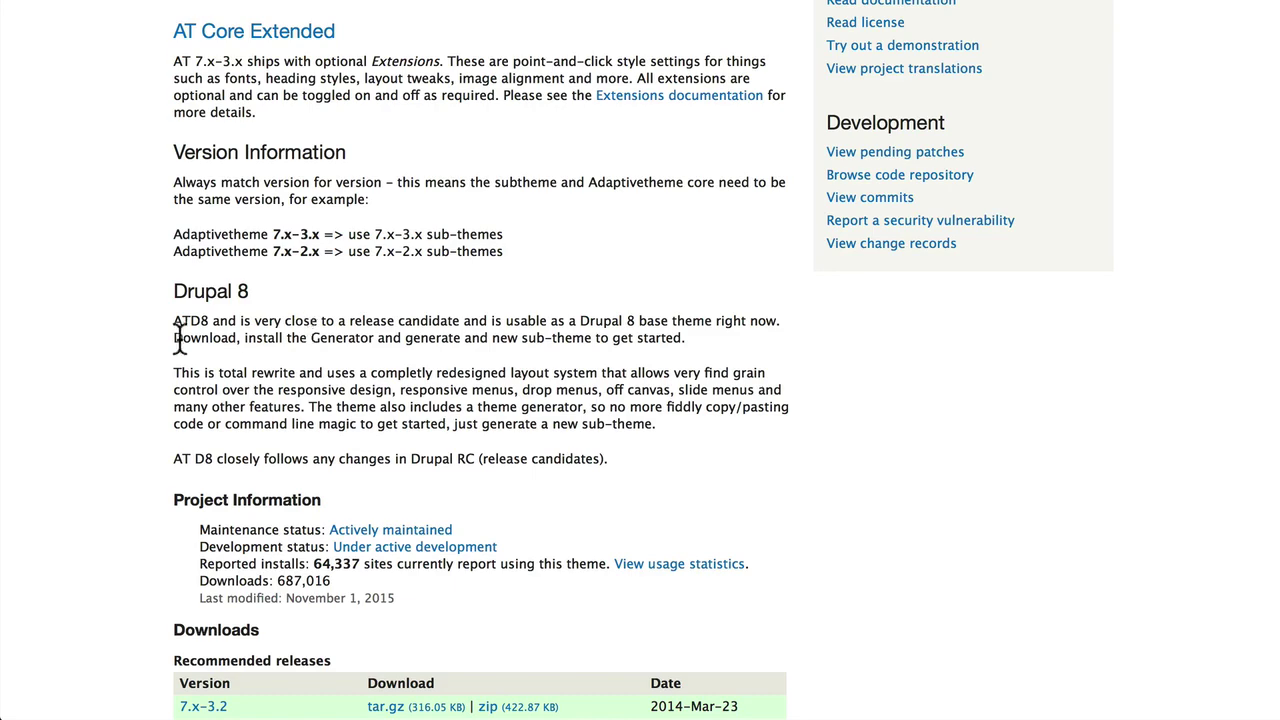
scroll(150, 305, "down", 5)
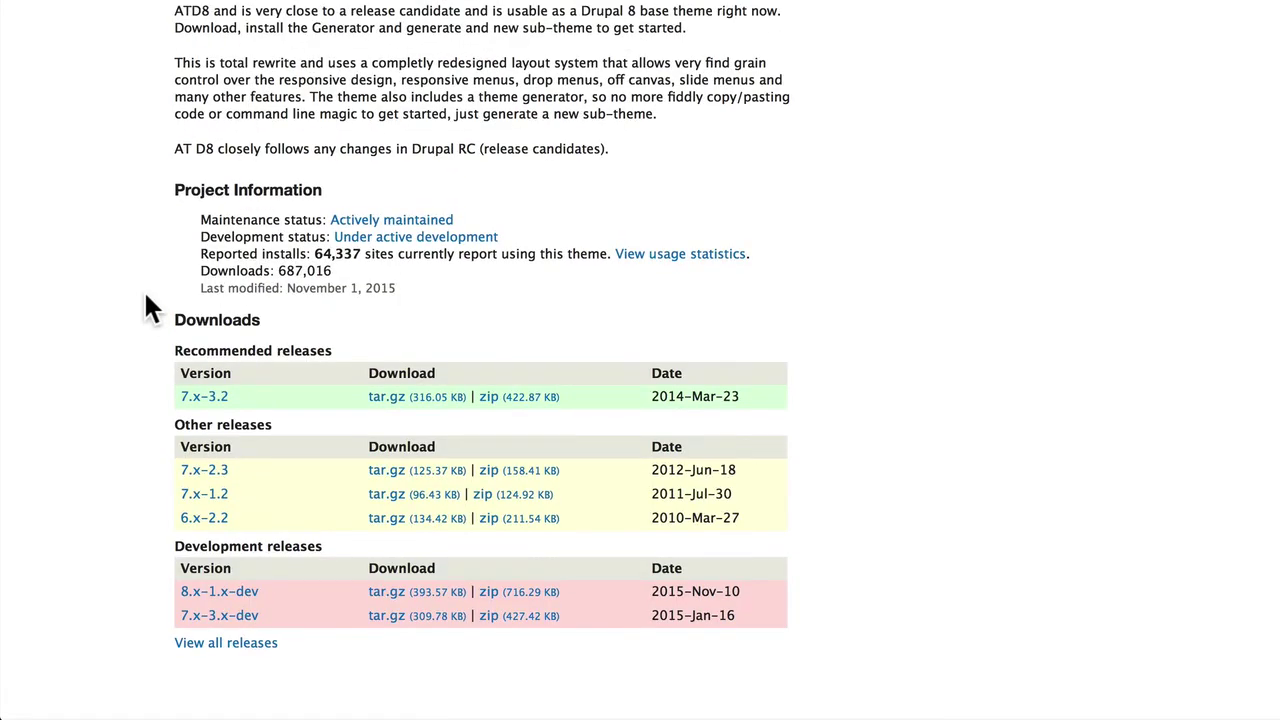
scroll(145, 308, "down", 3)
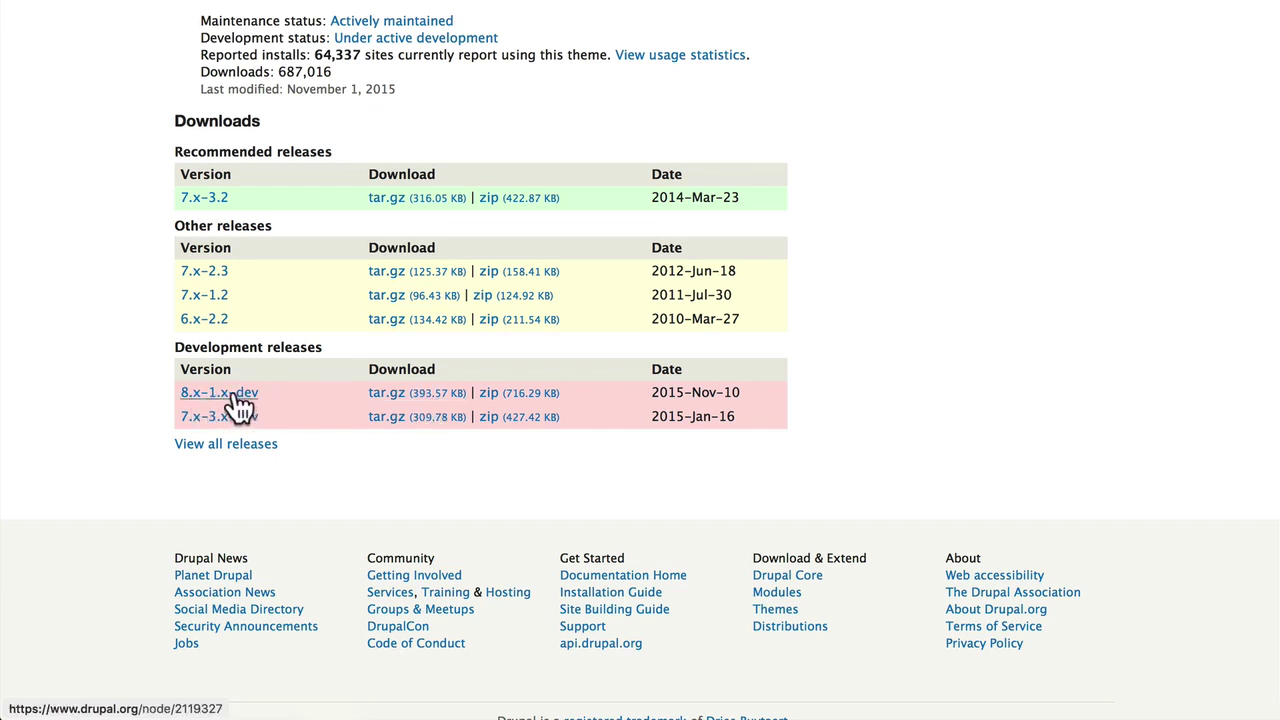
left_click(397, 290)
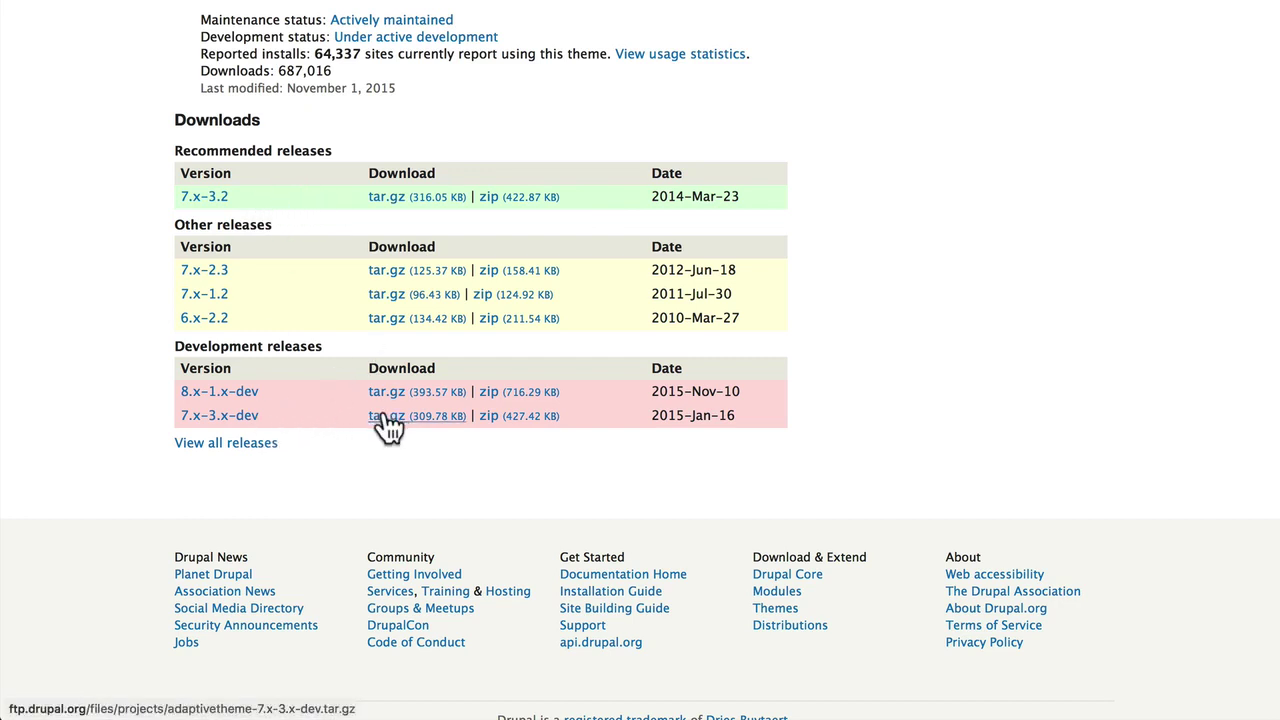
right_click(410, 390)
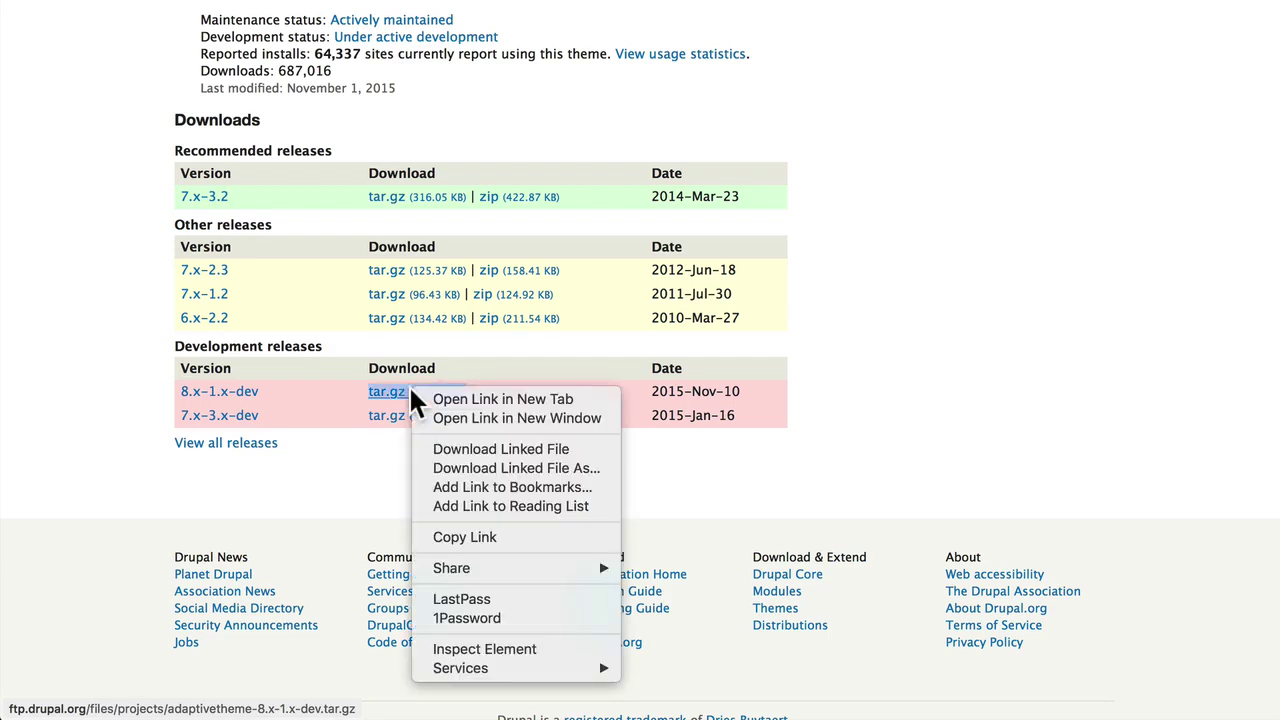
left_click(443, 537)
Switch to the Drupalville site, install AdaptiveTheme from the copied adaptivetheme-8.x-1.x-dev.tar.gz URL, and review the site's theme list
left_click(258, 8)
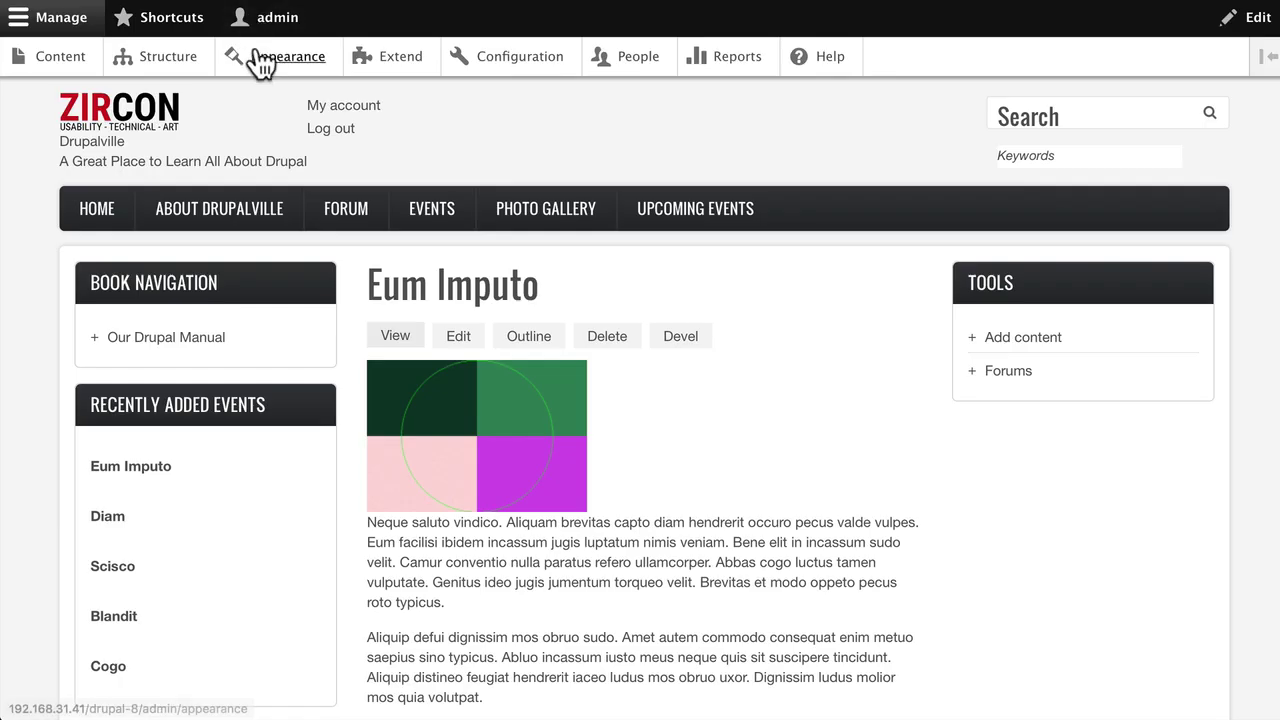
left_click(261, 52)
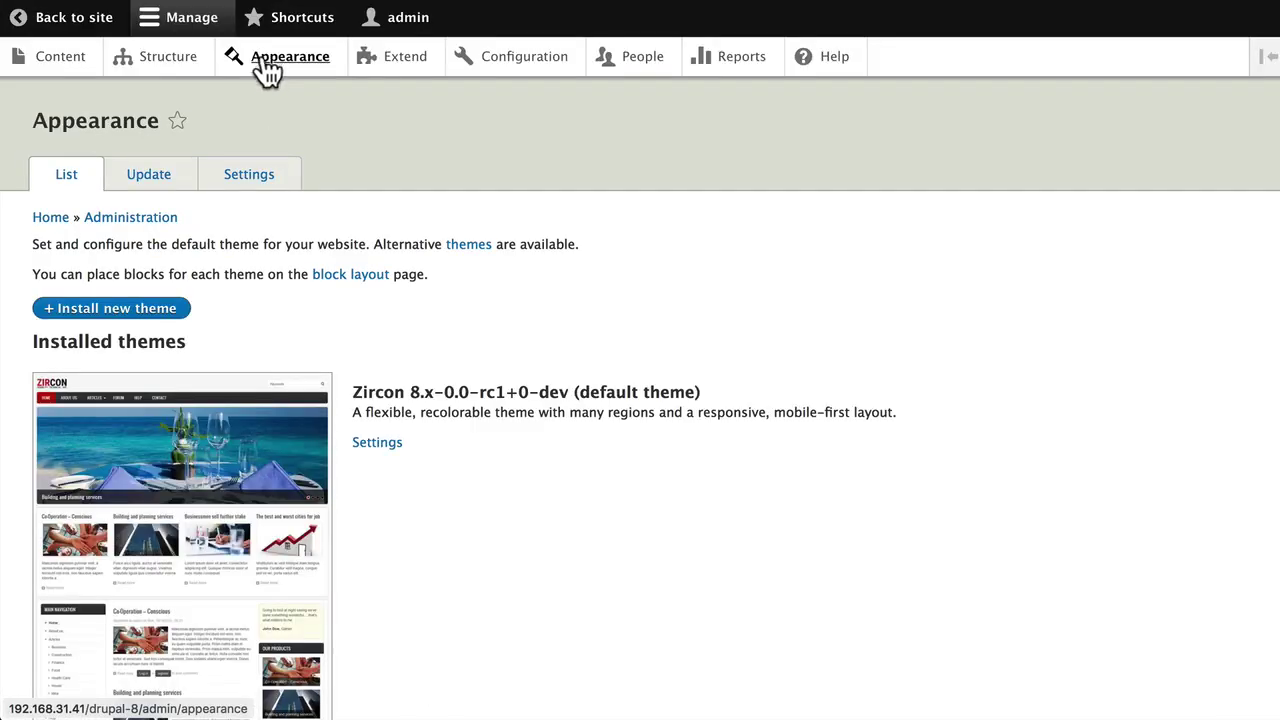
left_click(100, 305)
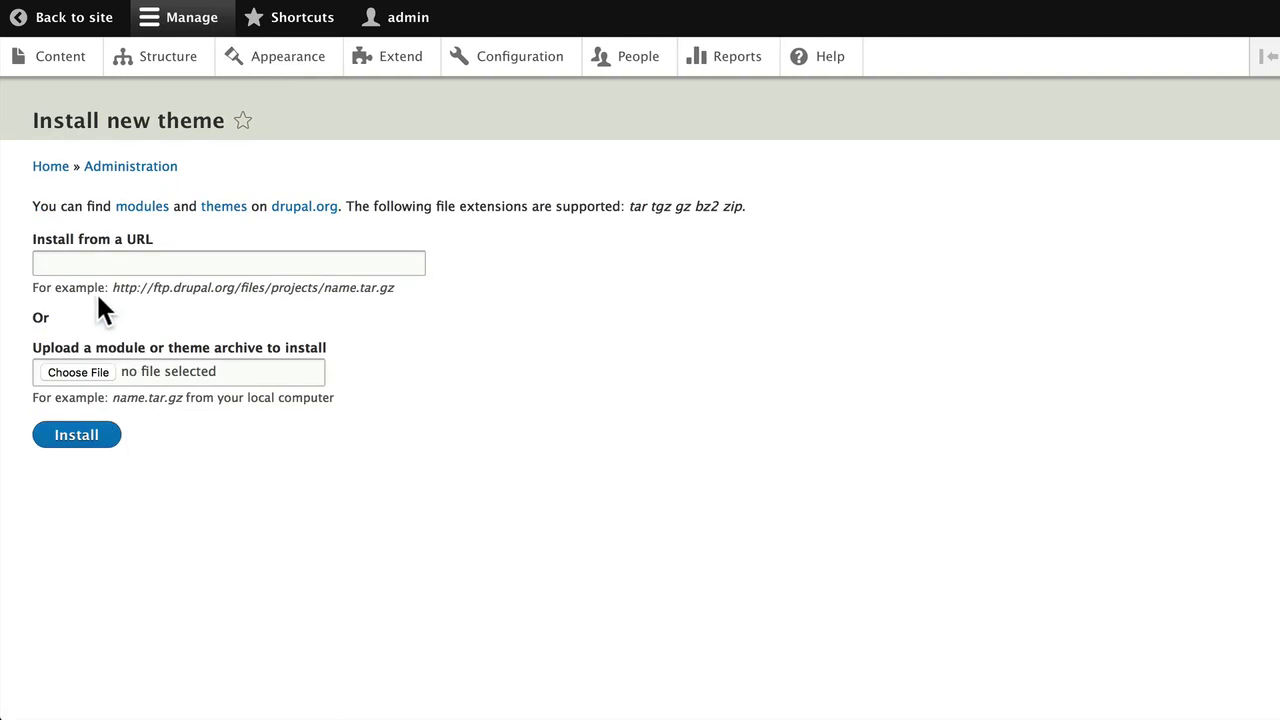
right_click(99, 262)
left_click(140, 313)
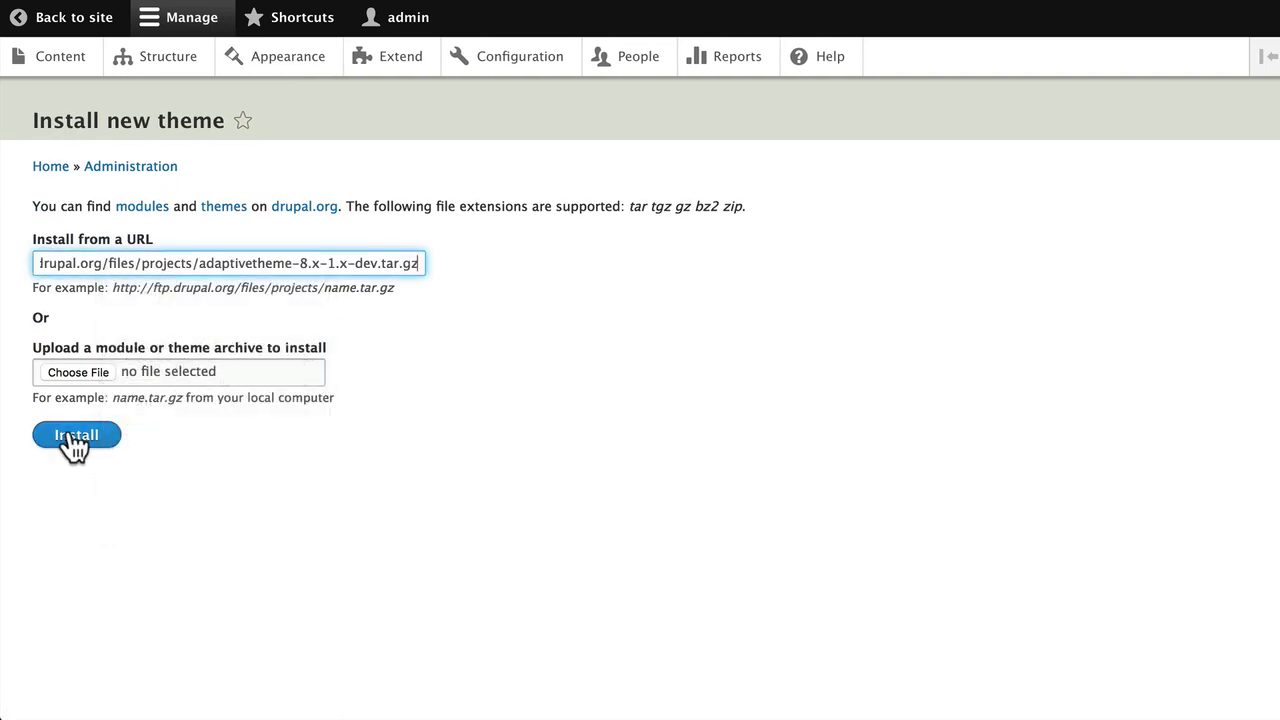
left_click(72, 440)
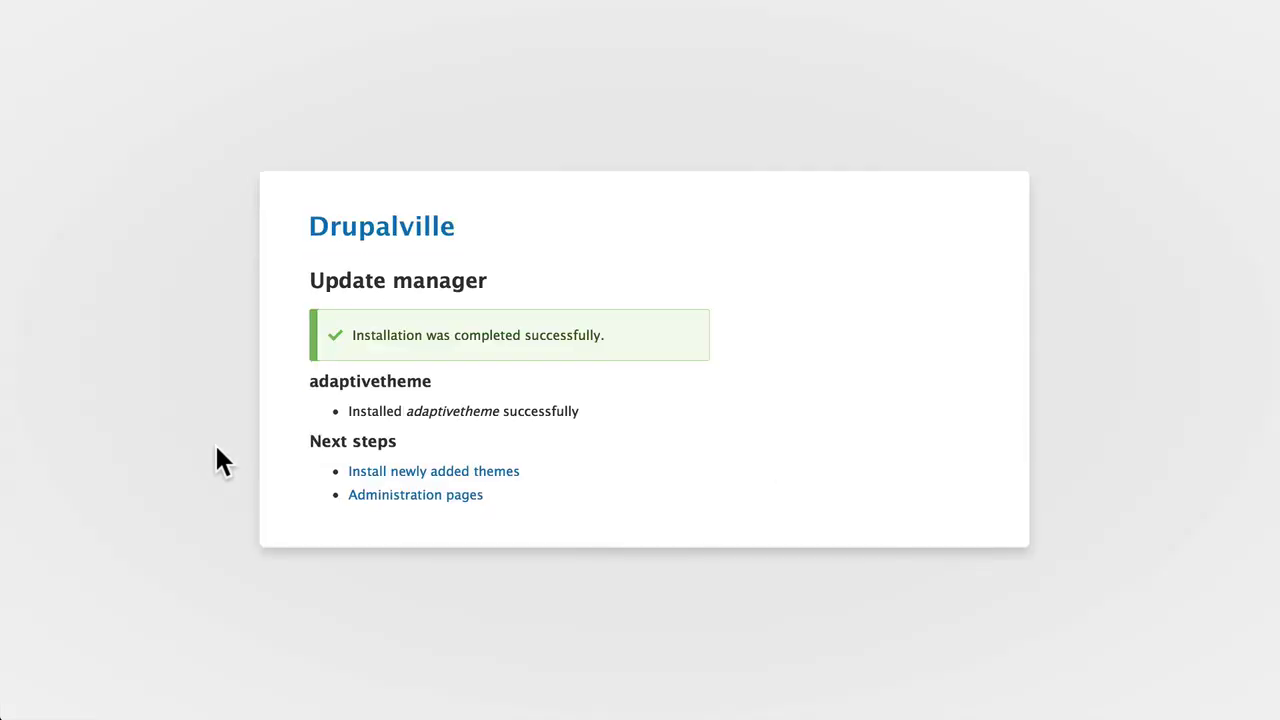
left_click(396, 473)
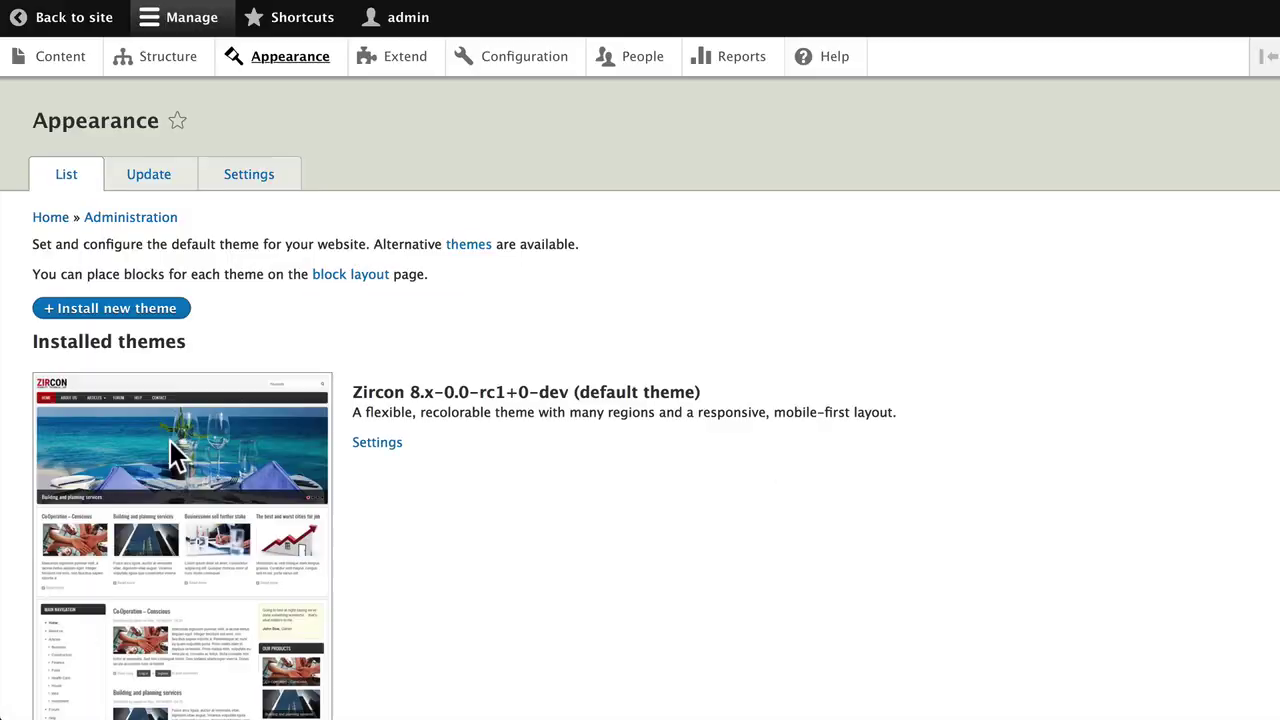
scroll(170, 440, "down", 15)
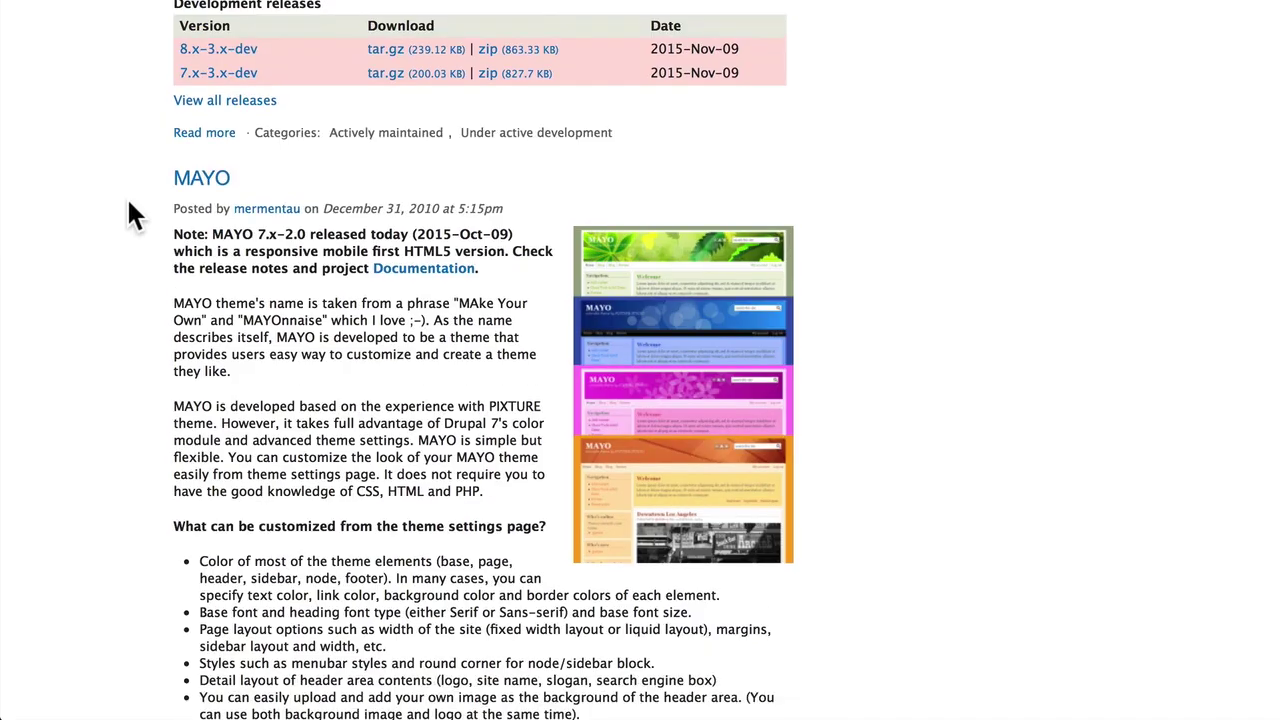
Find Pixture Reloaded in the drupal.org theme listing, read its feature description, and open its project page
scroll(133, 215, "down", 3)
scroll(133, 215, "down", 12)
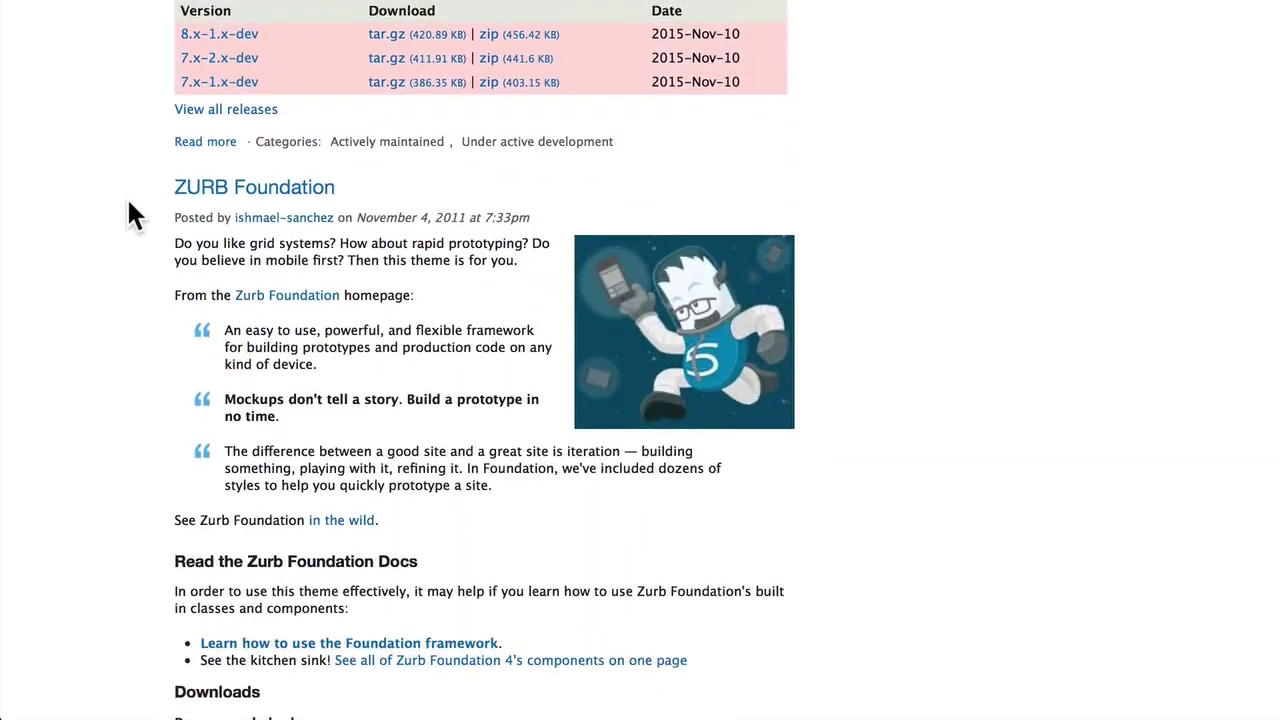
scroll(133, 215, "down", 20)
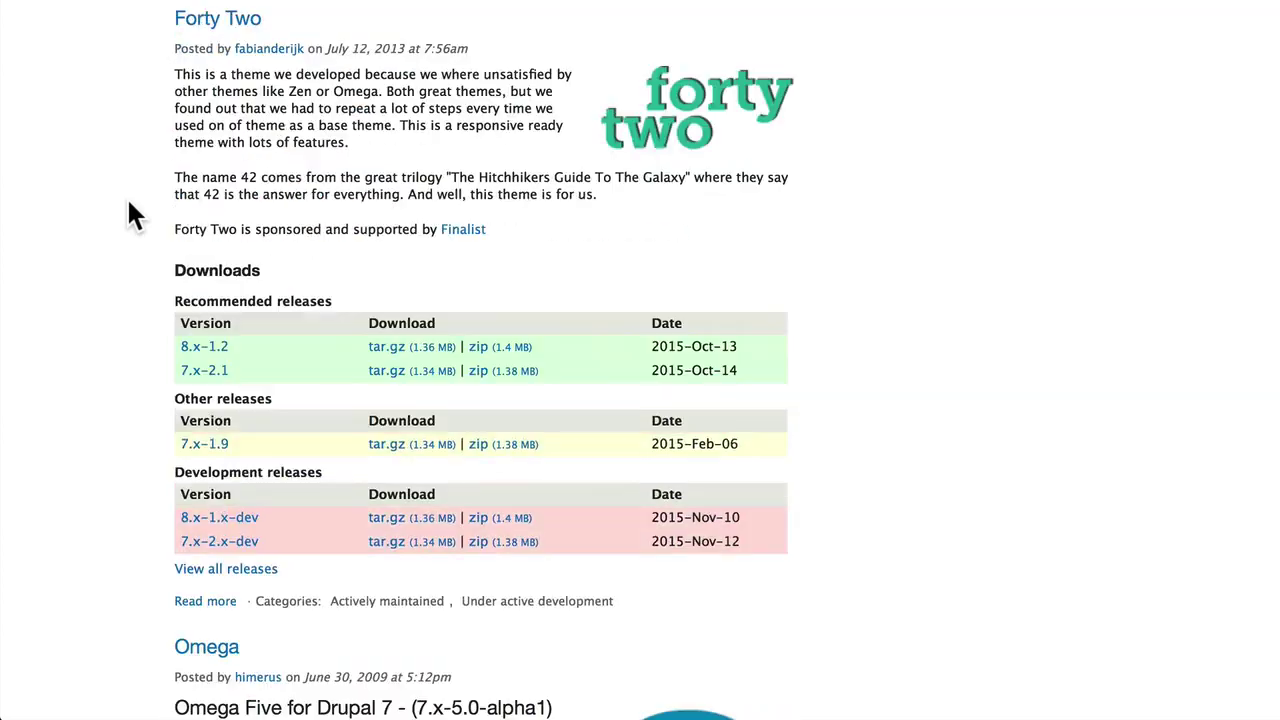
scroll(129, 208, "down", 3)
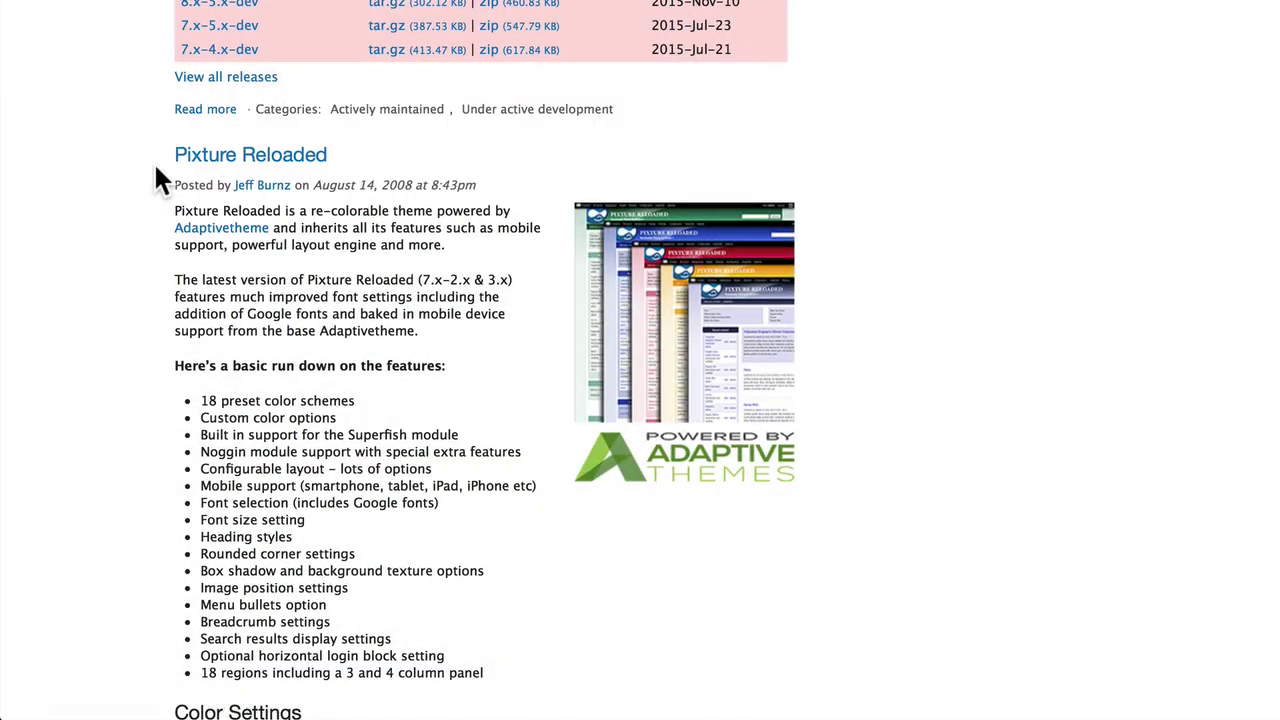
scroll(137, 170, "down", 6)
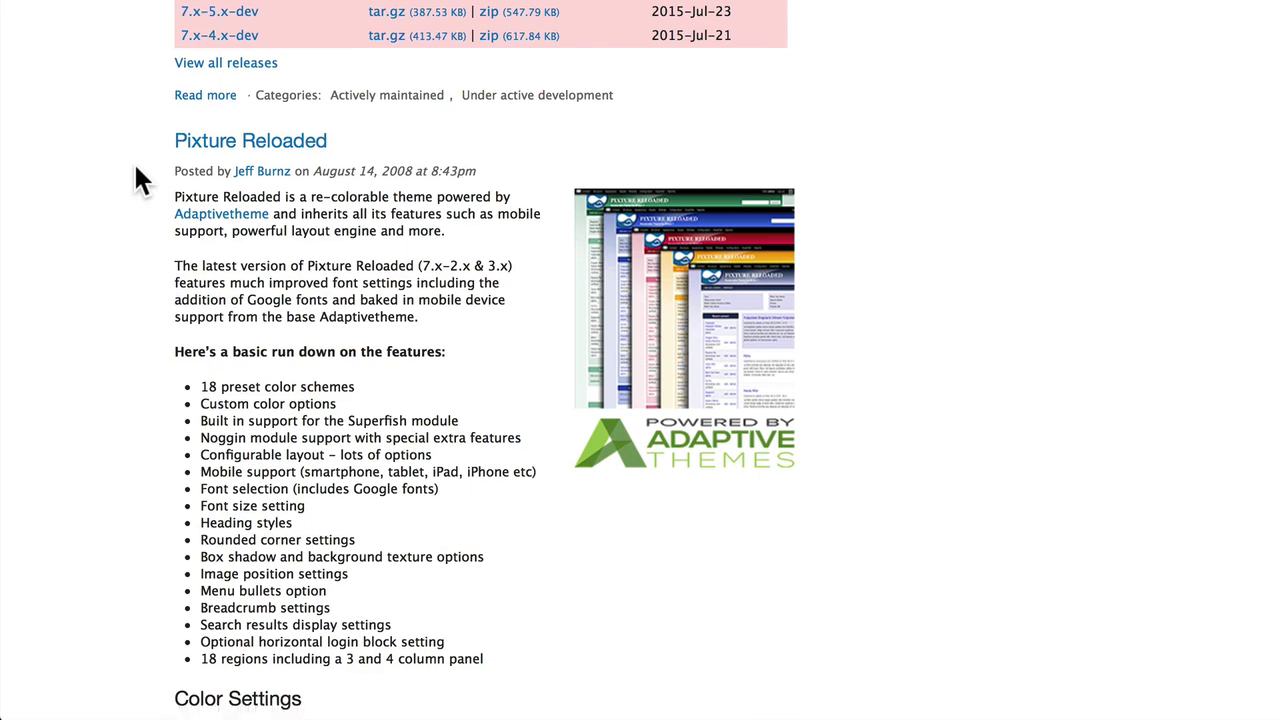
scroll(137, 178, "down", 4)
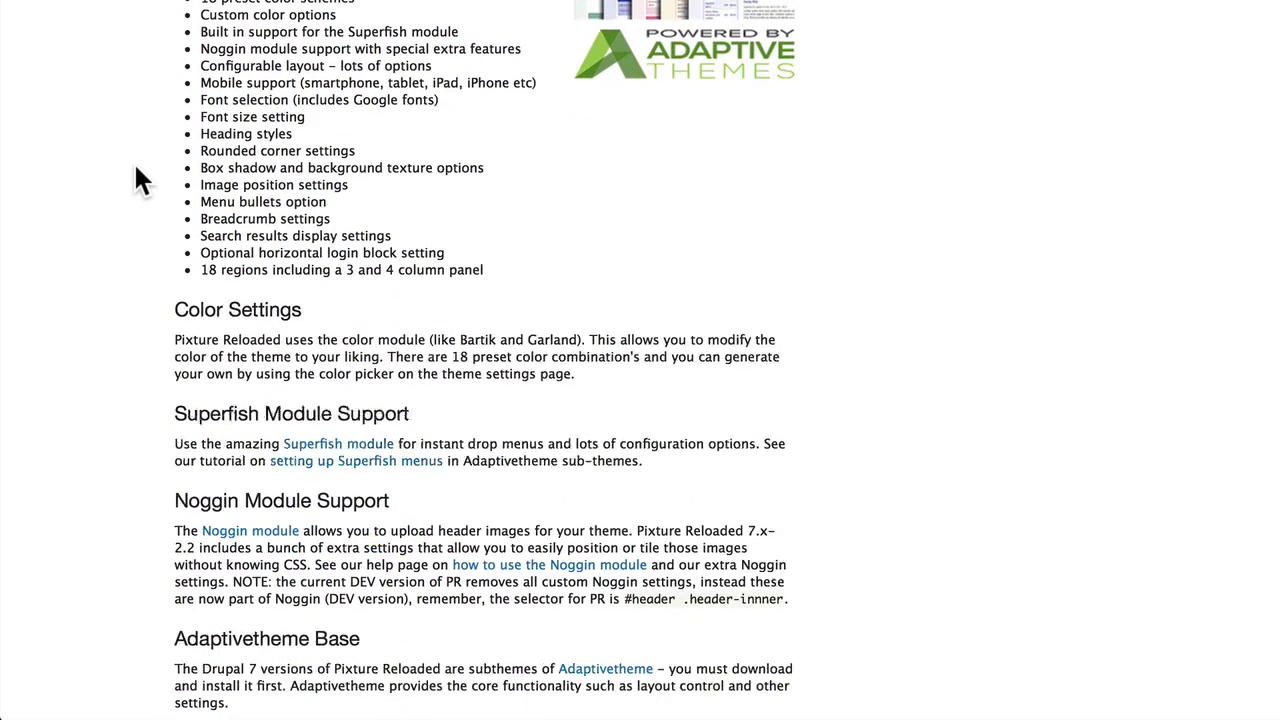
scroll(135, 170, "up", 8)
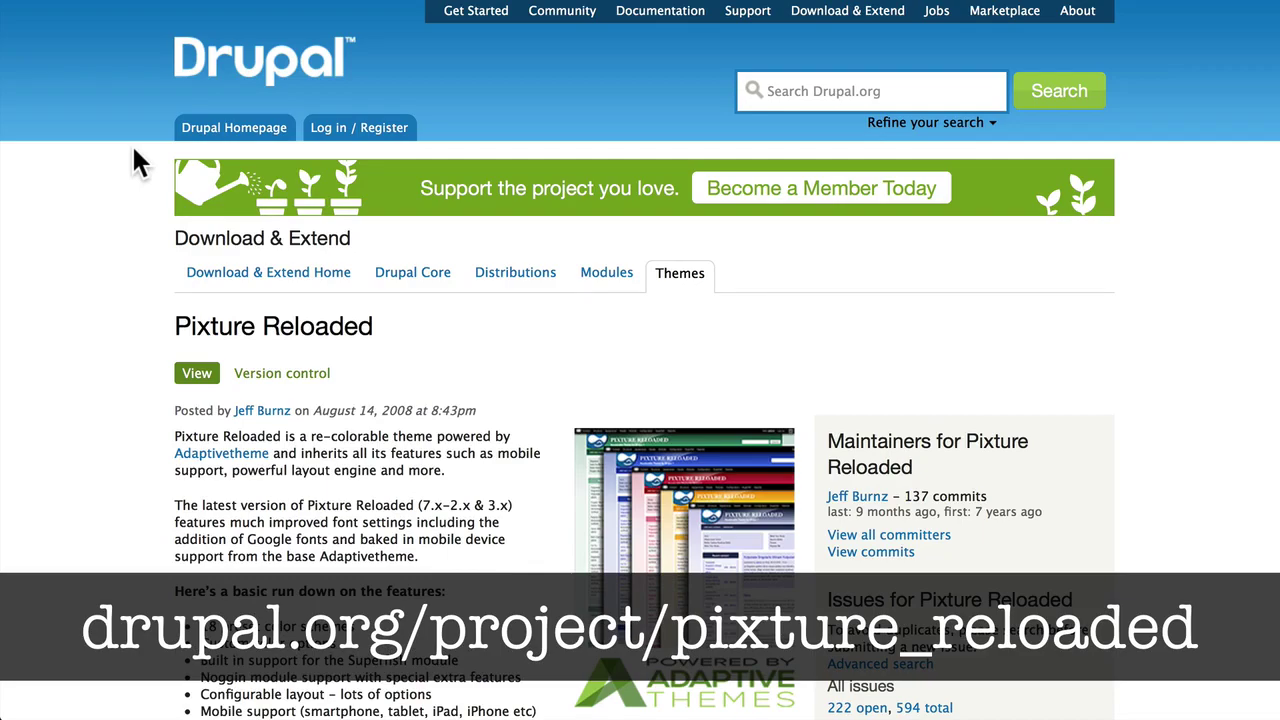
Copy the link of Pixture Reloaded's 8.x-1.x-dev tar.gz development release from its project page
scroll(133, 148, "down", 15)
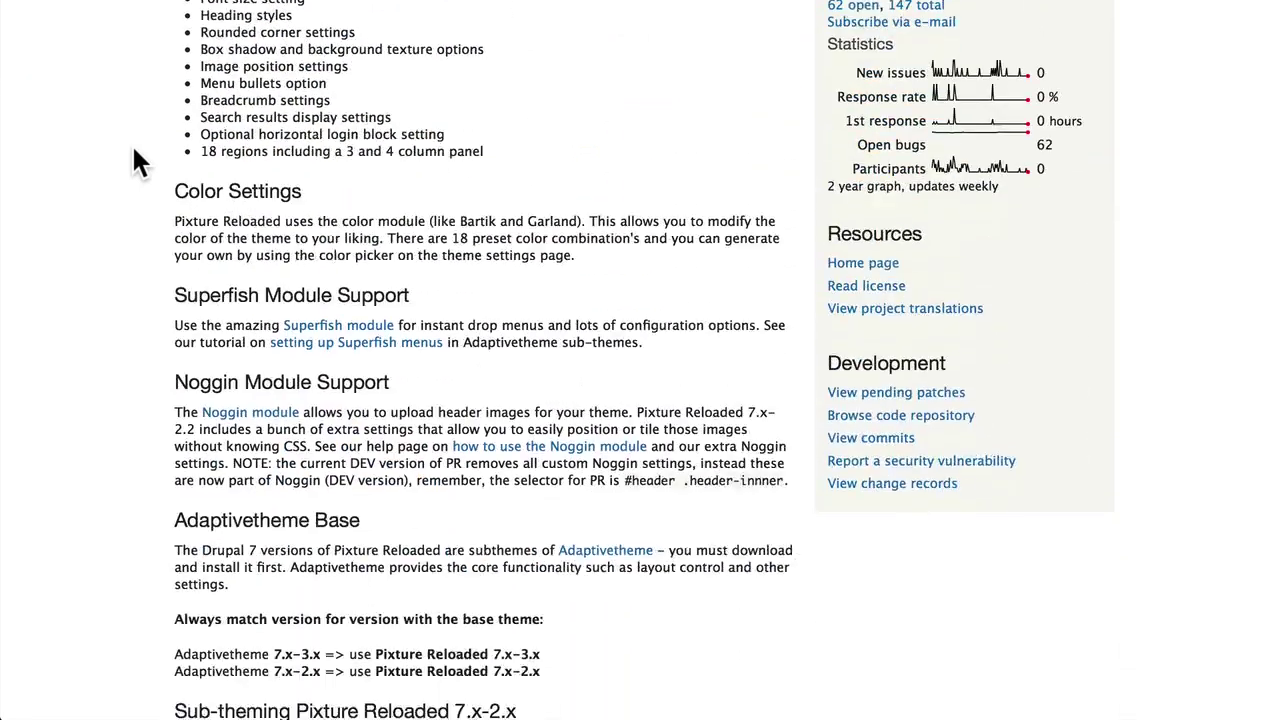
scroll(134, 156, "down", 20)
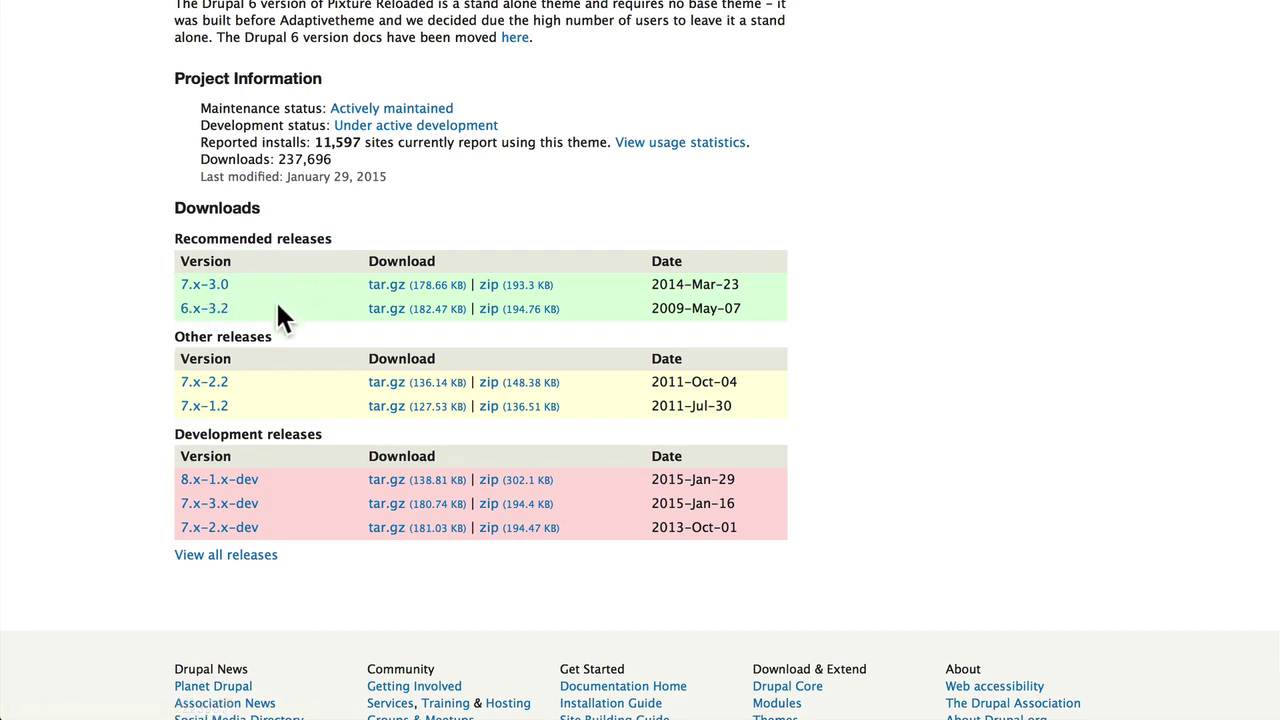
right_click(403, 478)
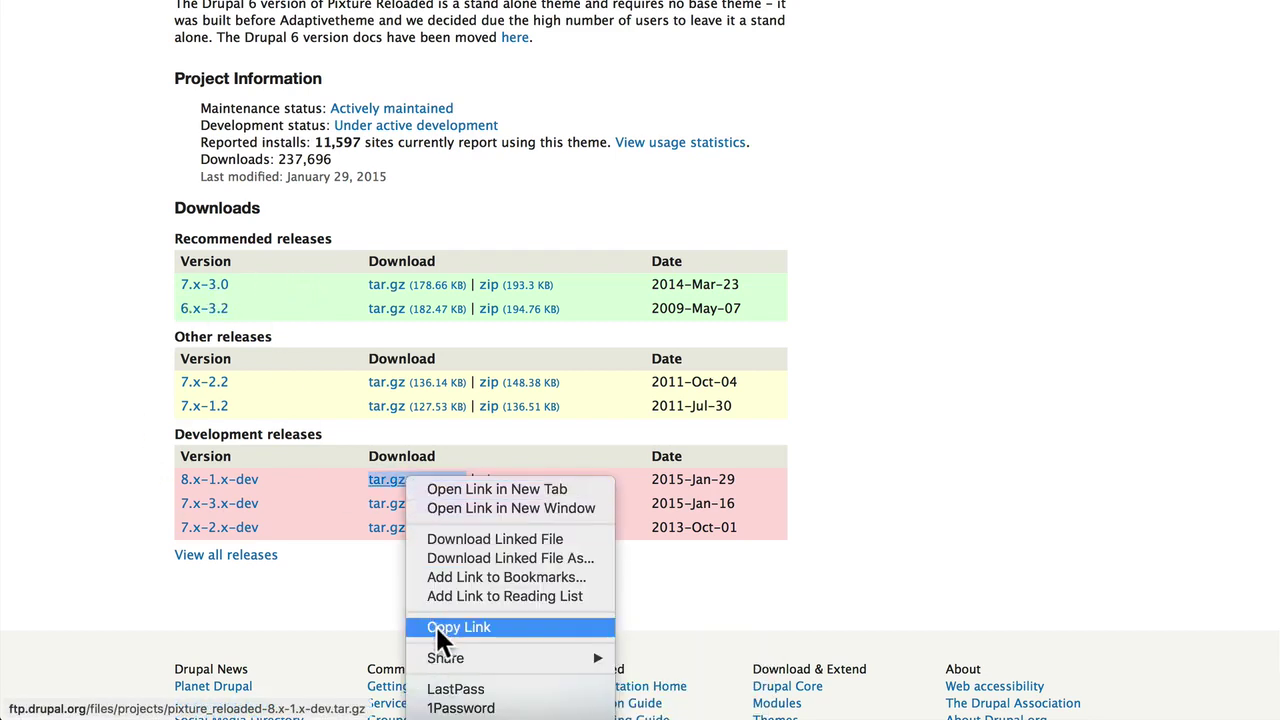
left_click(437, 627)
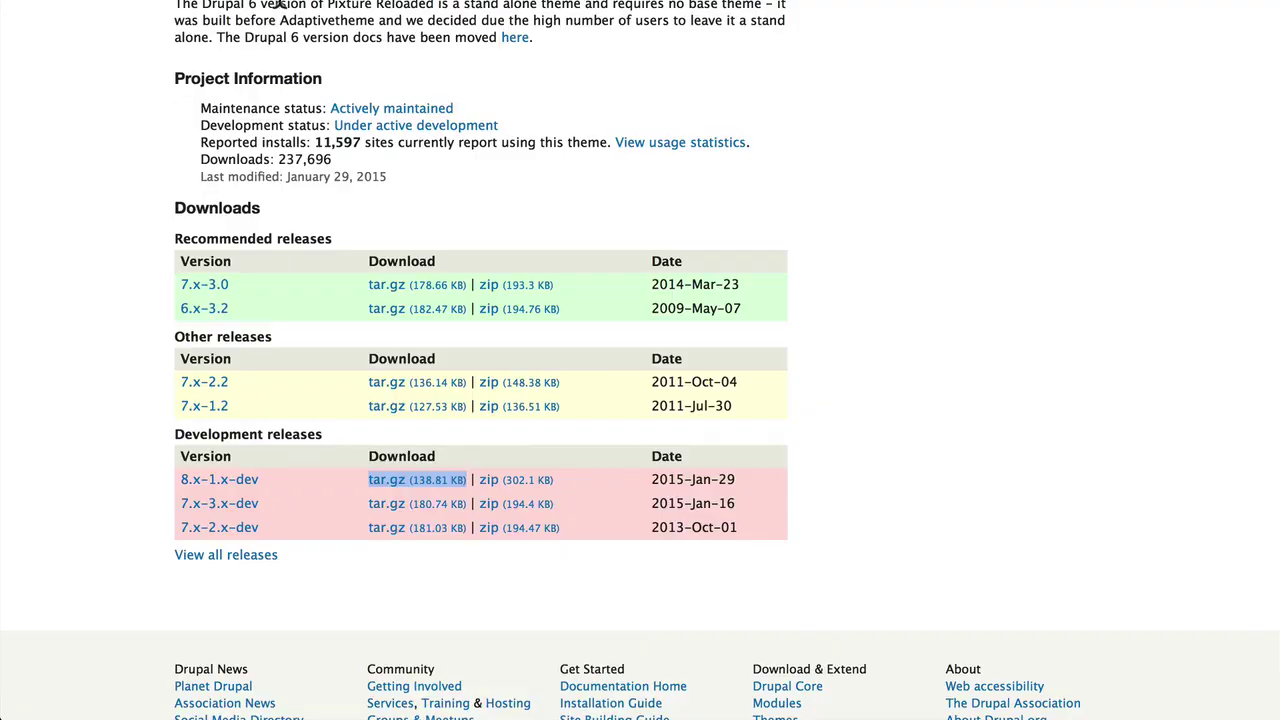
Return to the Drupalville site and install Pixture Reloaded as a new theme from the copied 8.x-1.x-dev tar.gz URL
left_click(281, 4)
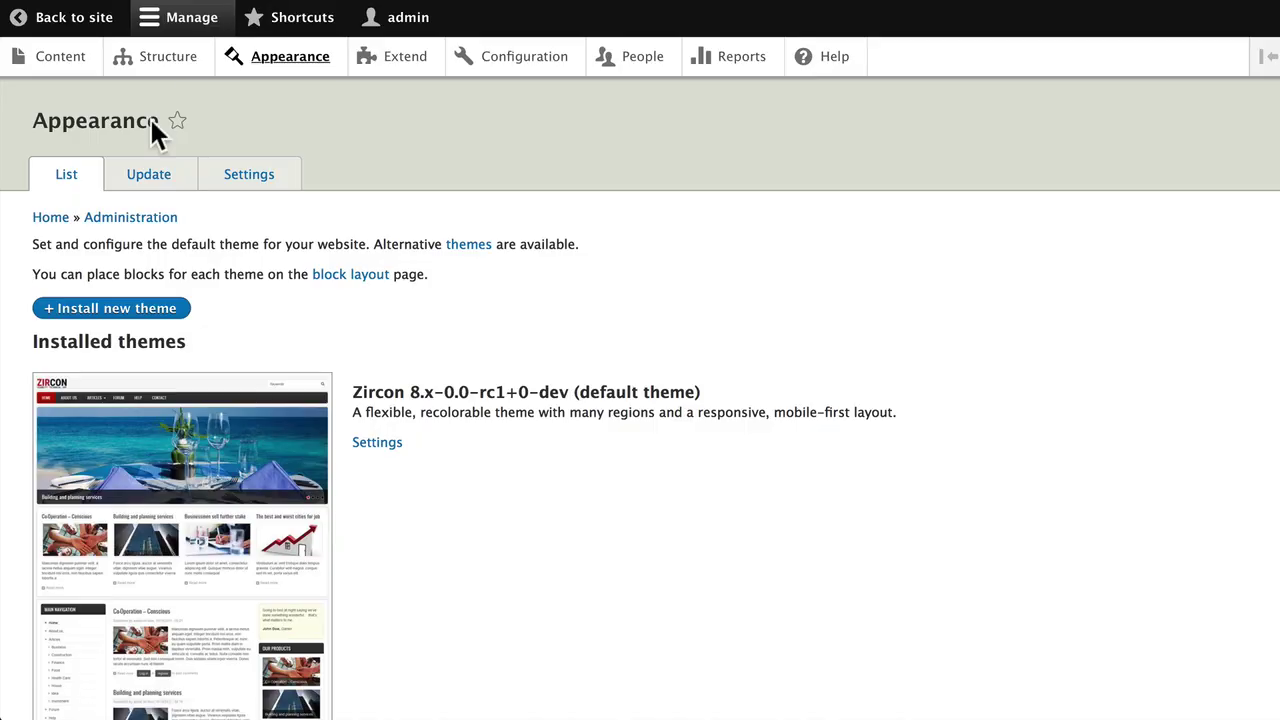
left_click(106, 310)
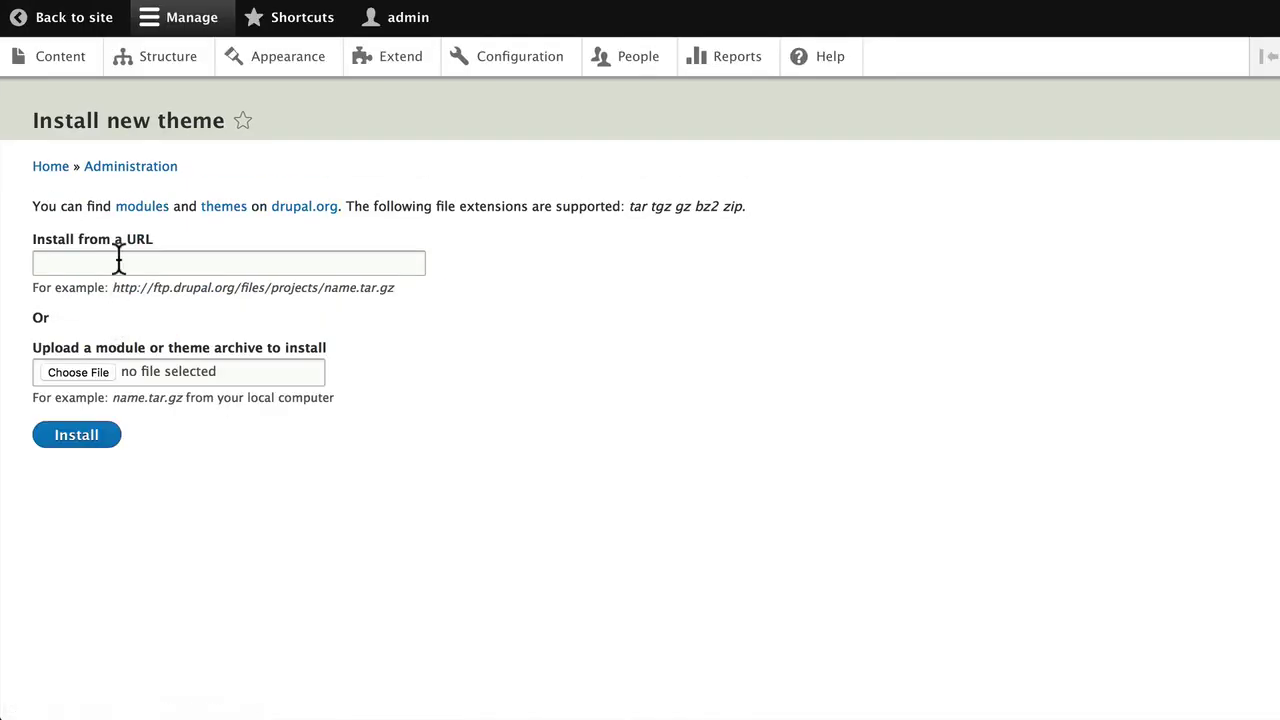
right_click(118, 260)
left_click(143, 302)
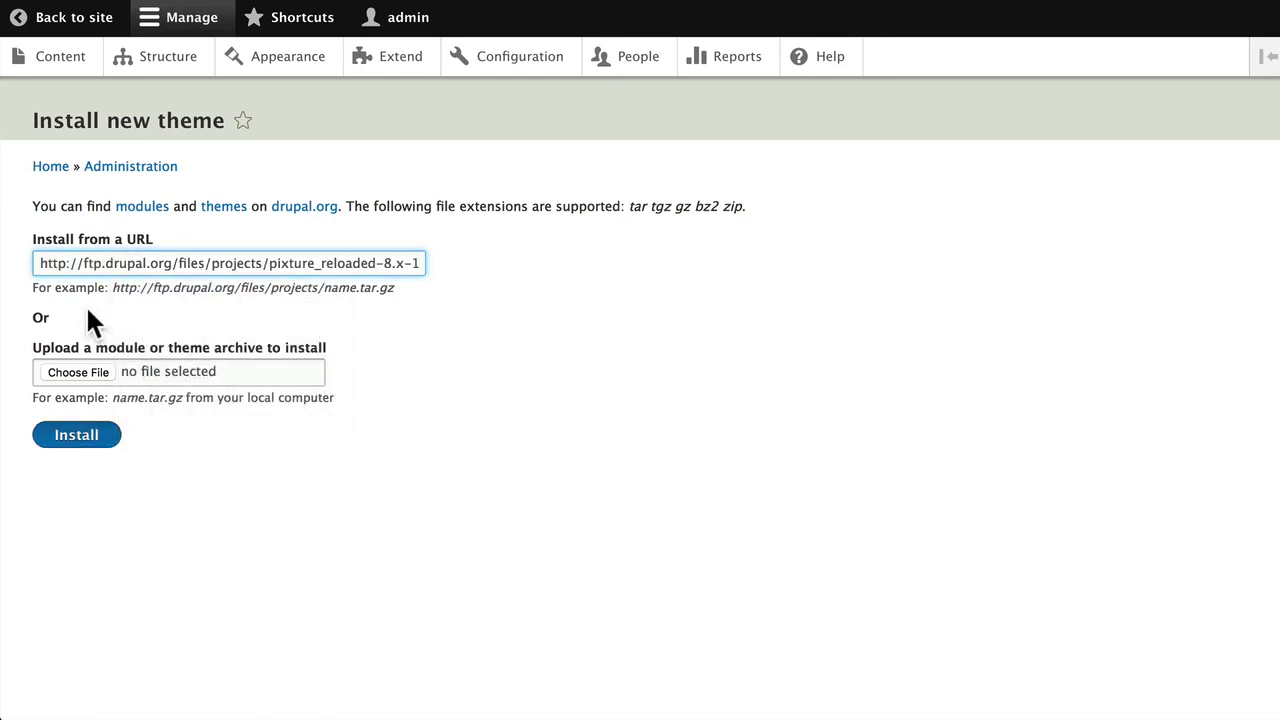
key("Return")
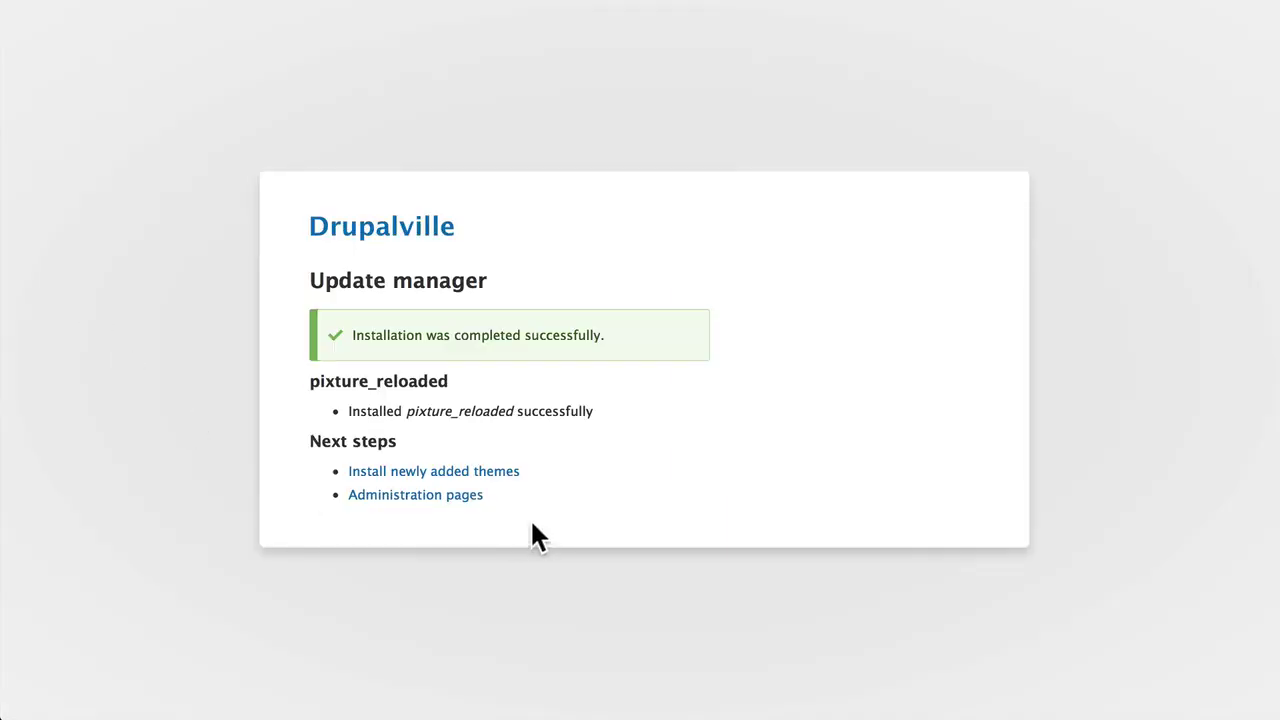
Go to the newly added themes and locate Pixture Reloaded among the uninstalled themes
left_click(398, 473)
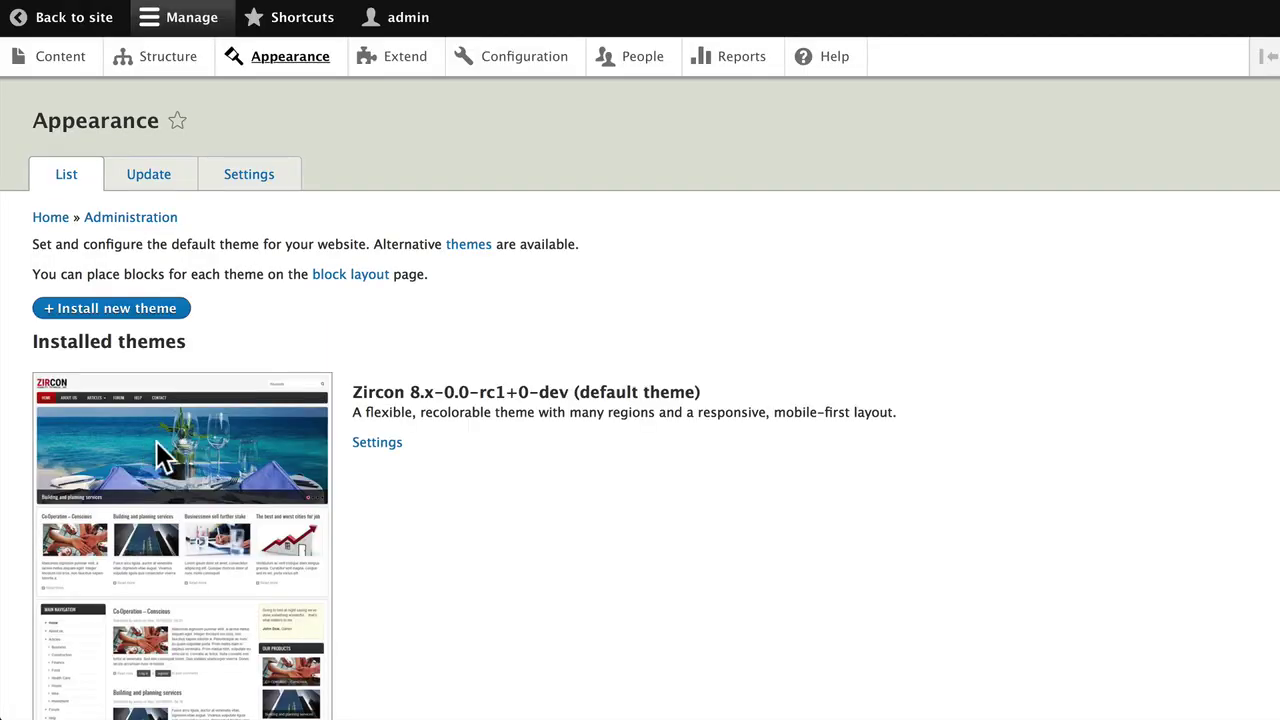
scroll(434, 418, "down", 20)
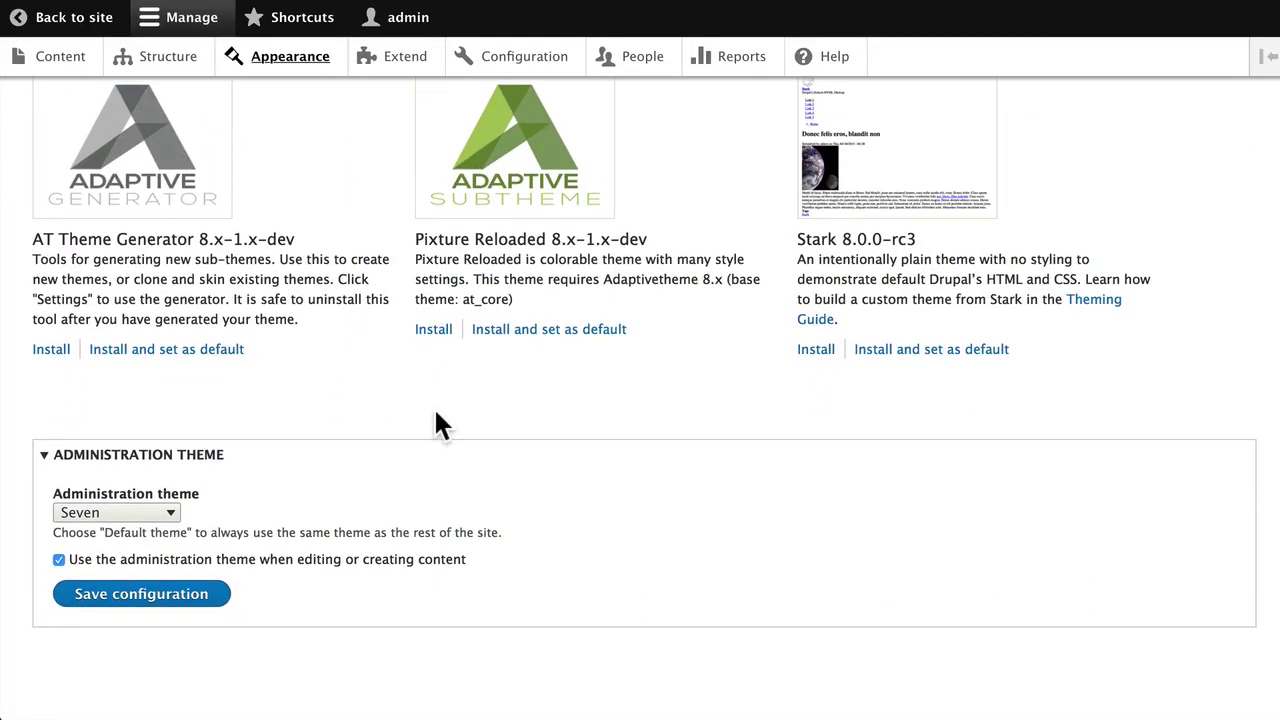
scroll(436, 414, "up", 1)
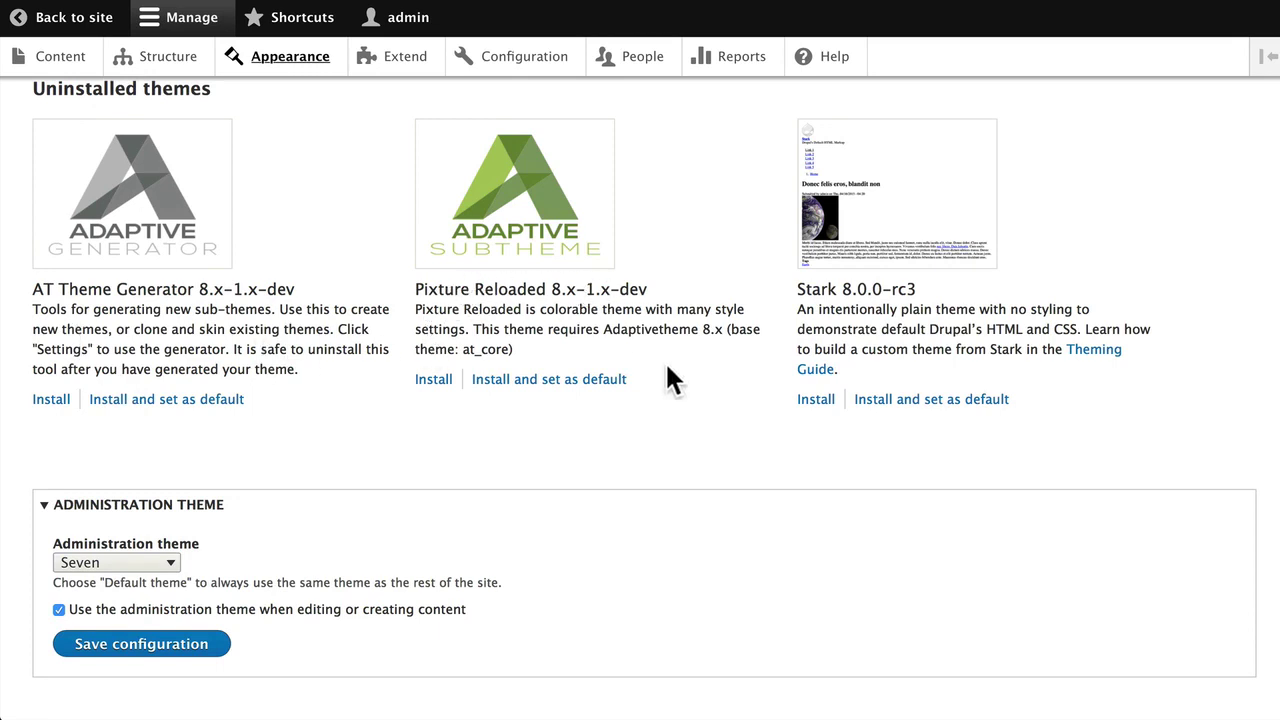
Install Pixture Reloaded, set it as the default theme, and open its theme settings
left_click(545, 385)
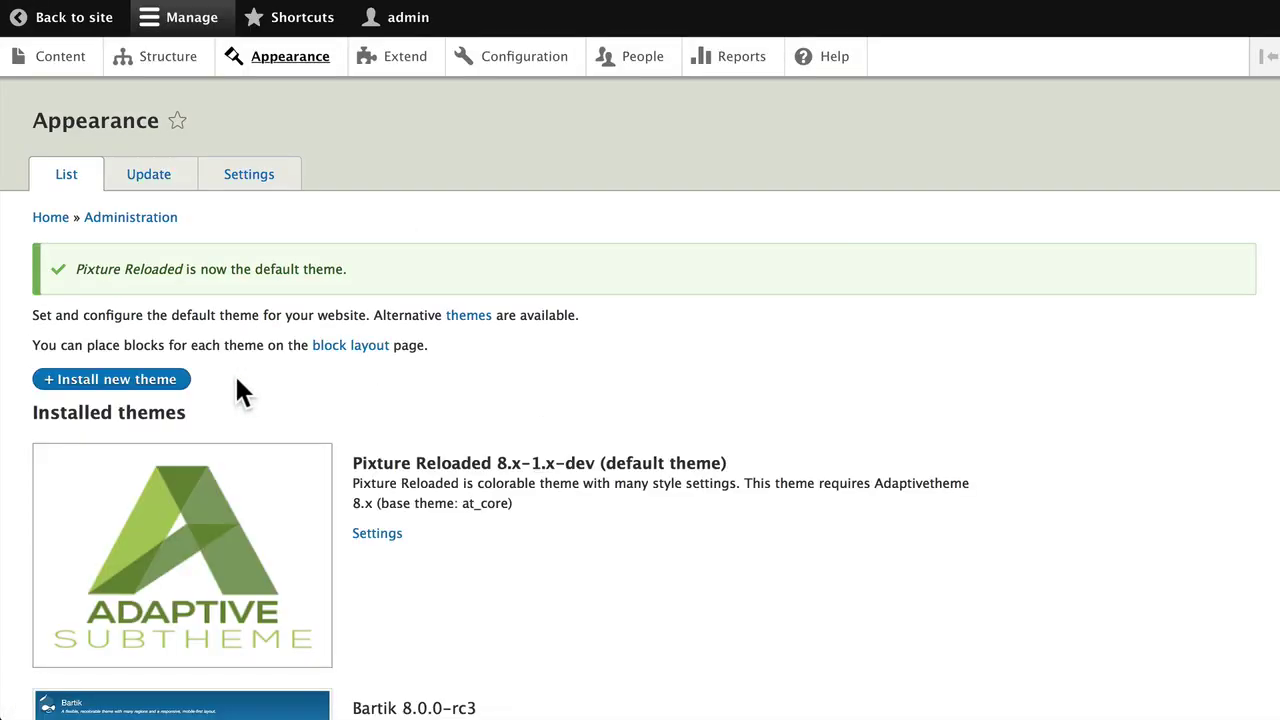
scroll(282, 374, "down", 3)
left_click(383, 395)
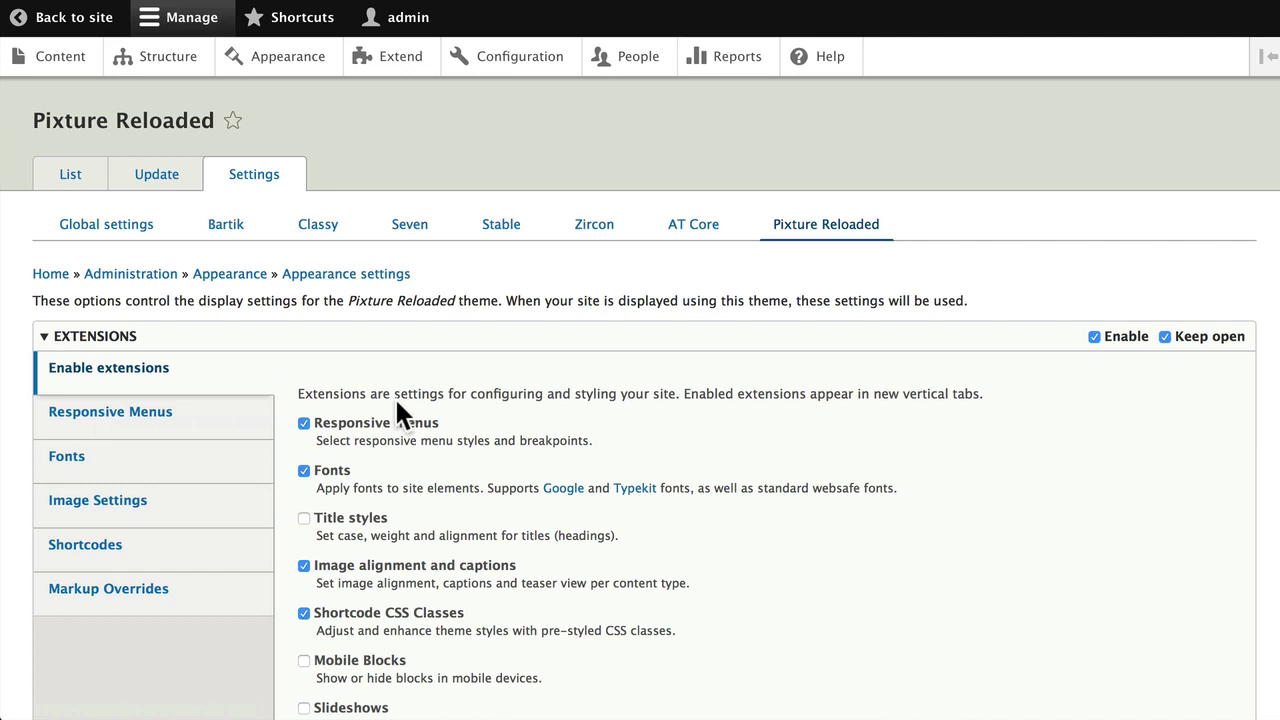
Examine the extensions available for Pixture Reloaded, including the Responsive Menus and Fonts settings
scroll(394, 396, "down", 3)
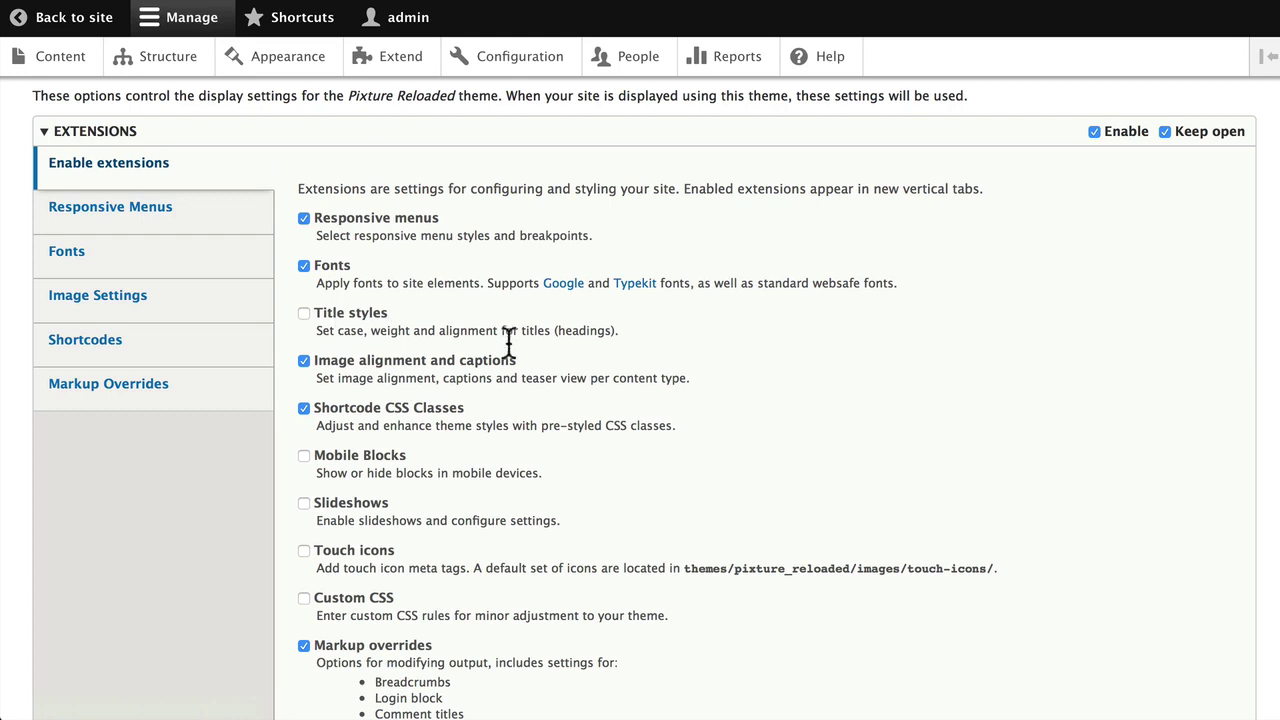
scroll(519, 410, "down", 2)
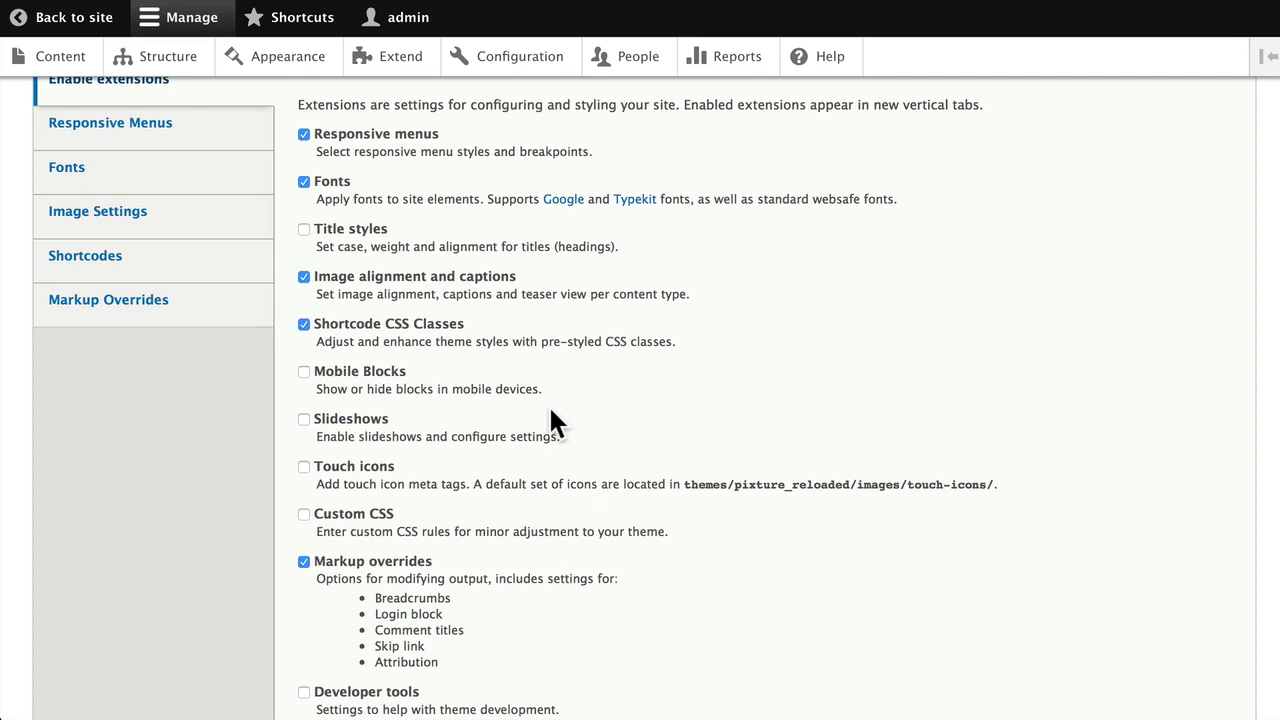
scroll(550, 420, "down", 5)
scroll(548, 408, "down", 2)
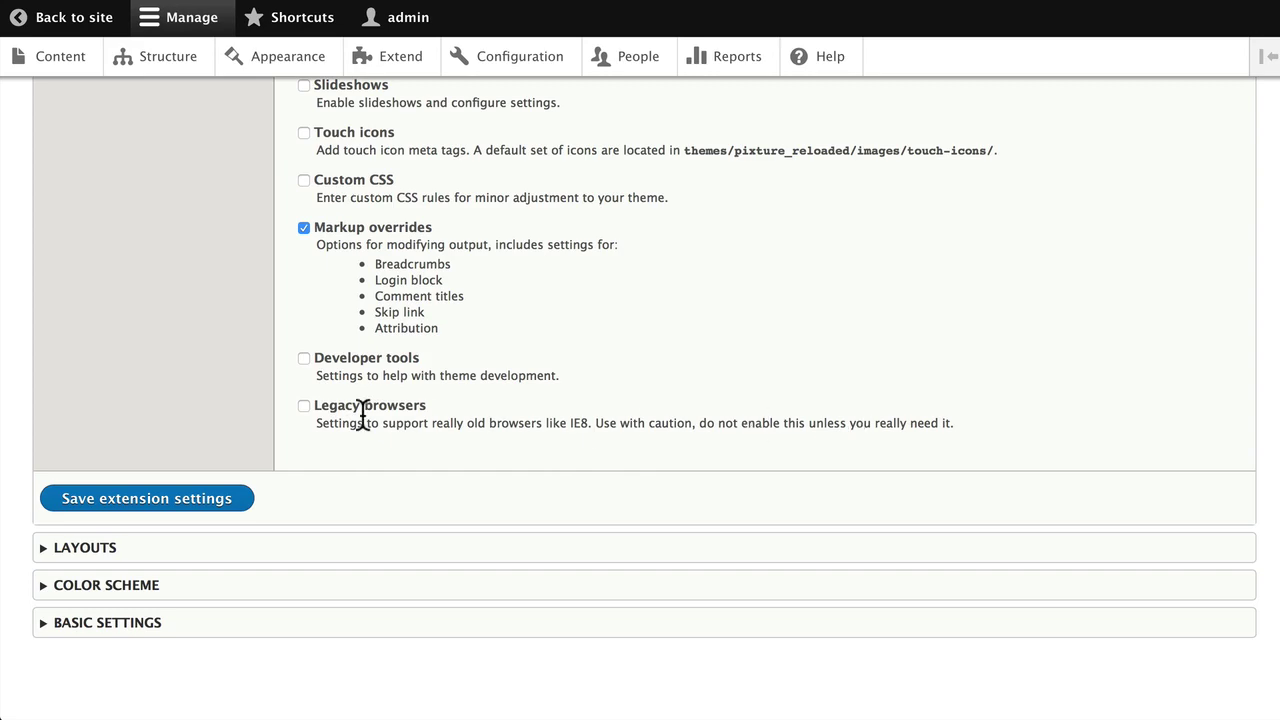
scroll(362, 412, "up", 10)
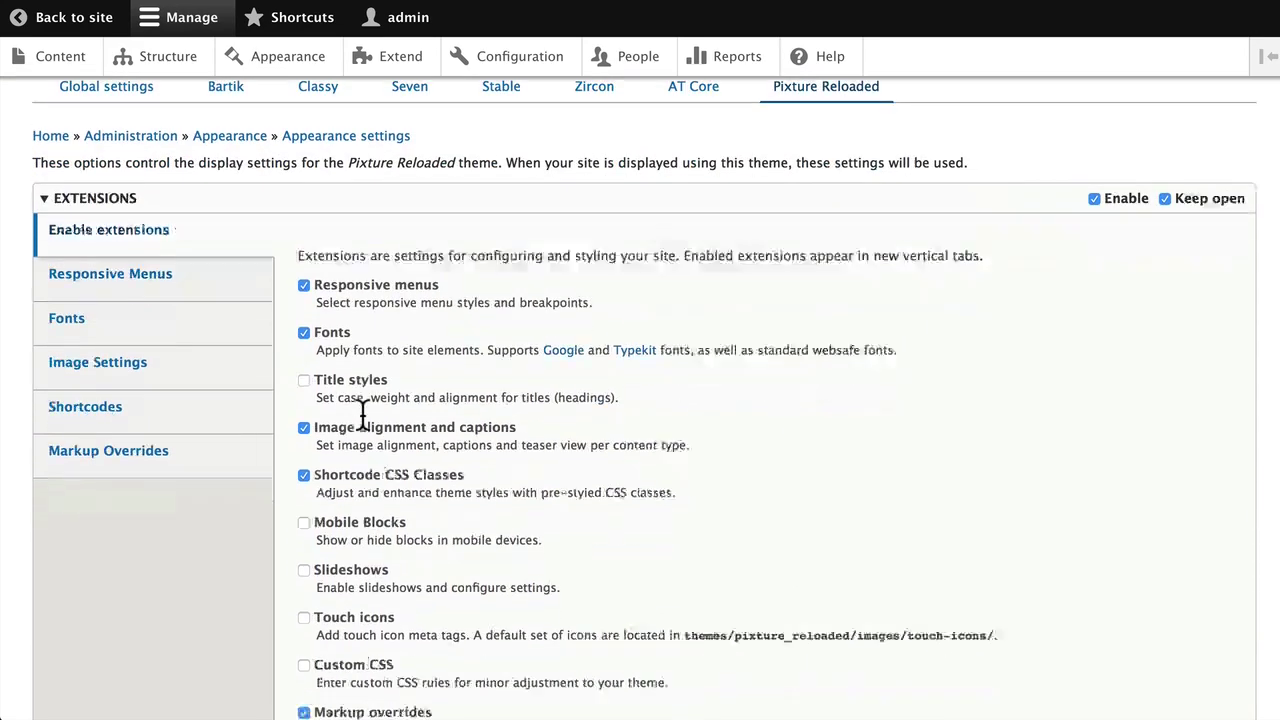
scroll(200, 350, "down", 1)
left_click(96, 237)
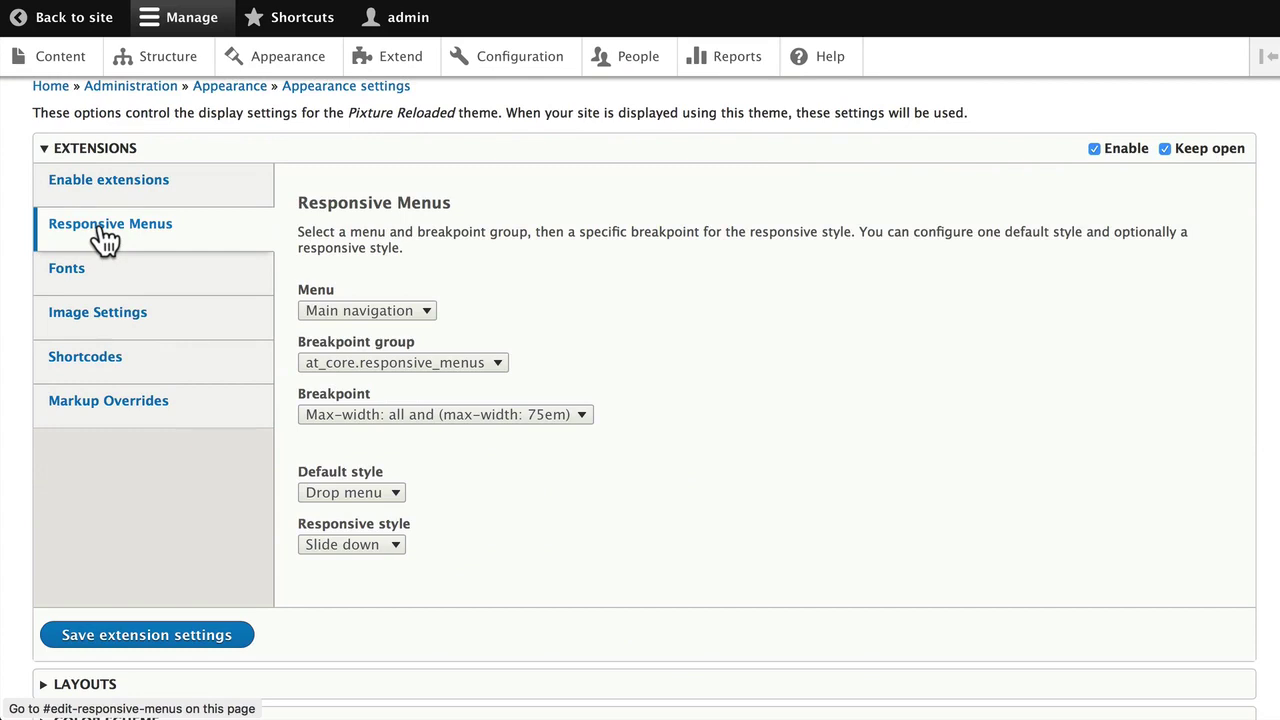
left_click(68, 268)
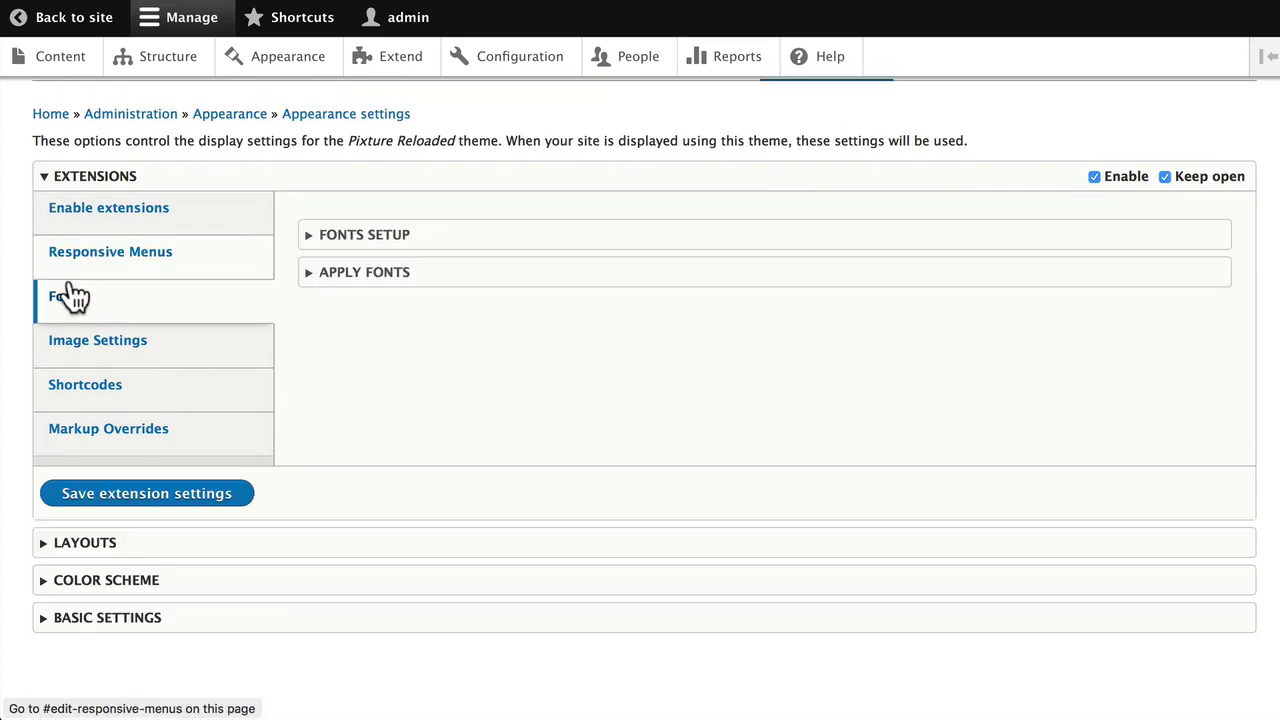
In the image settings for the Events content type, set the Full content display mode's alignment to Left
left_click(70, 342)
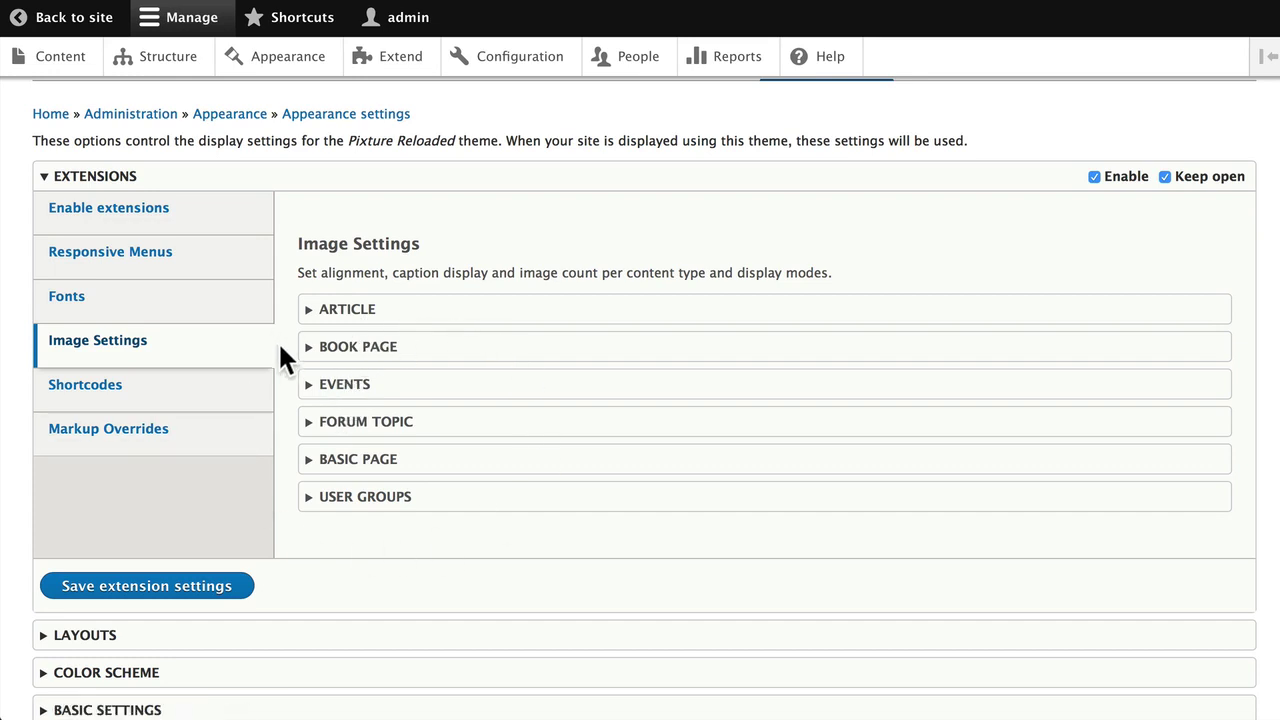
left_click(345, 385)
left_click(367, 418)
scroll(180, 428, "down", 3)
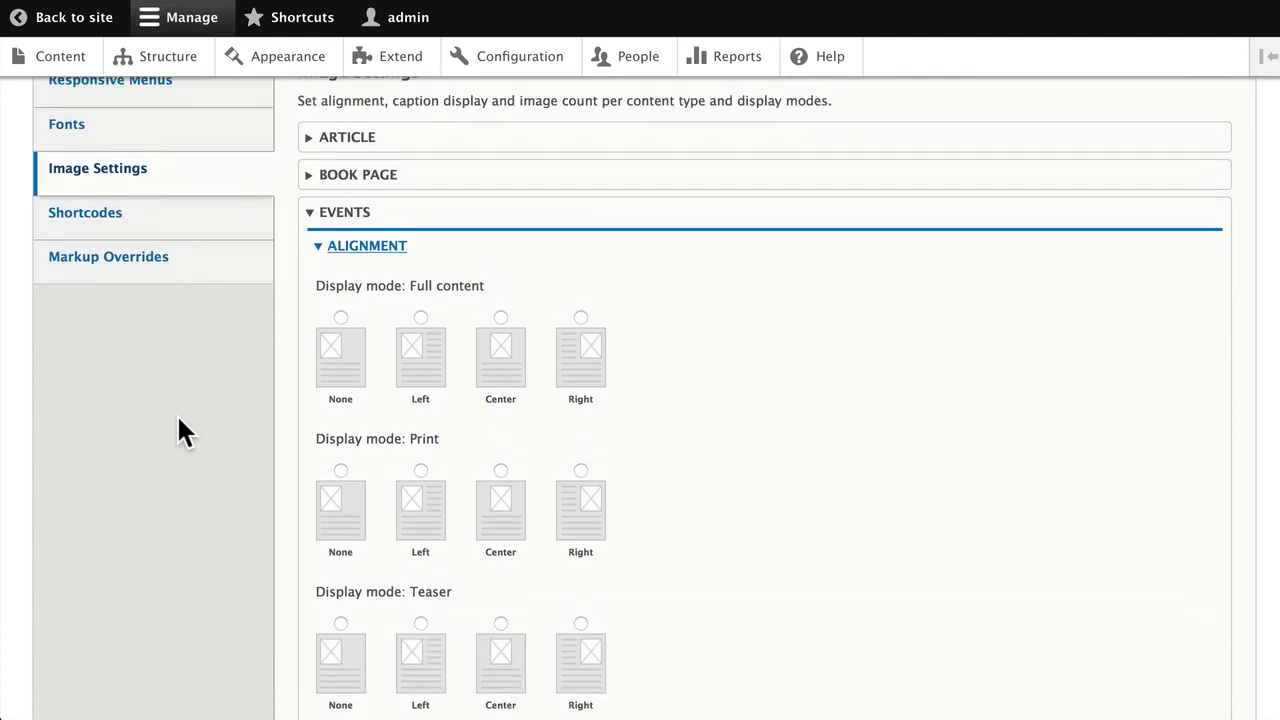
left_click(420, 318)
scroll(126, 372, "up", 1)
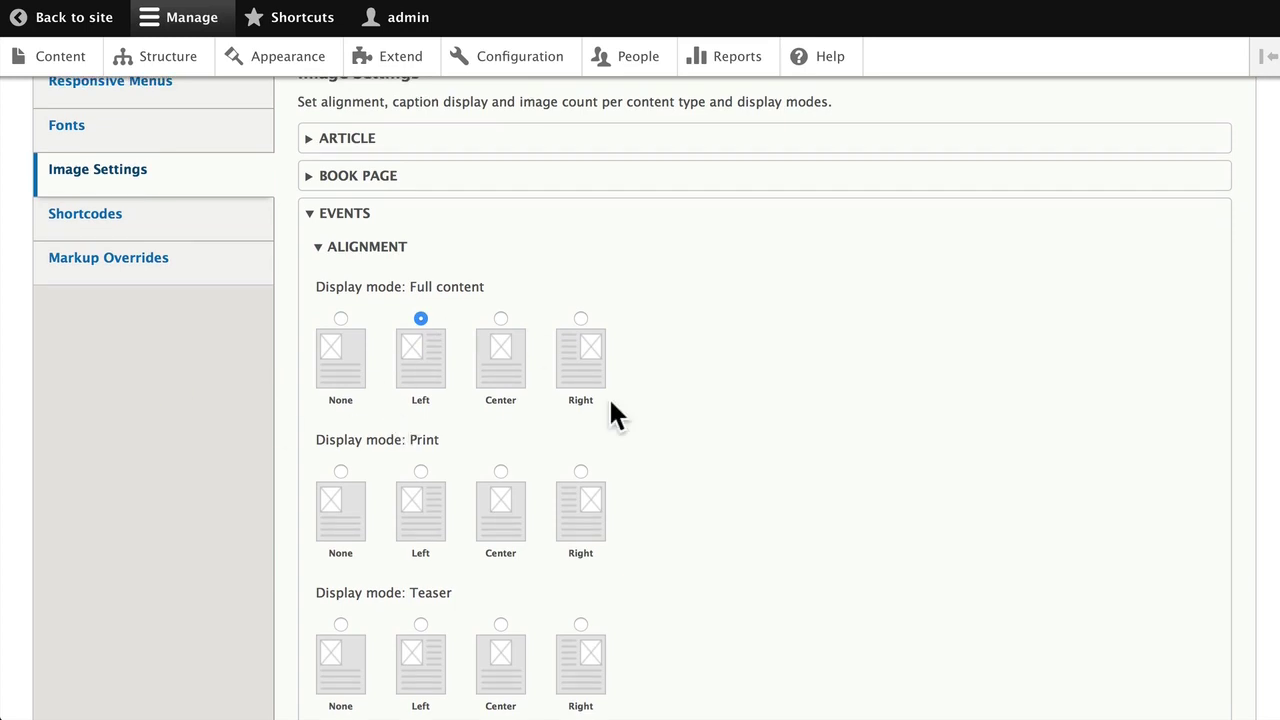
Look at the Shortcodes and Markup Overrides extension settings
left_click(86, 224)
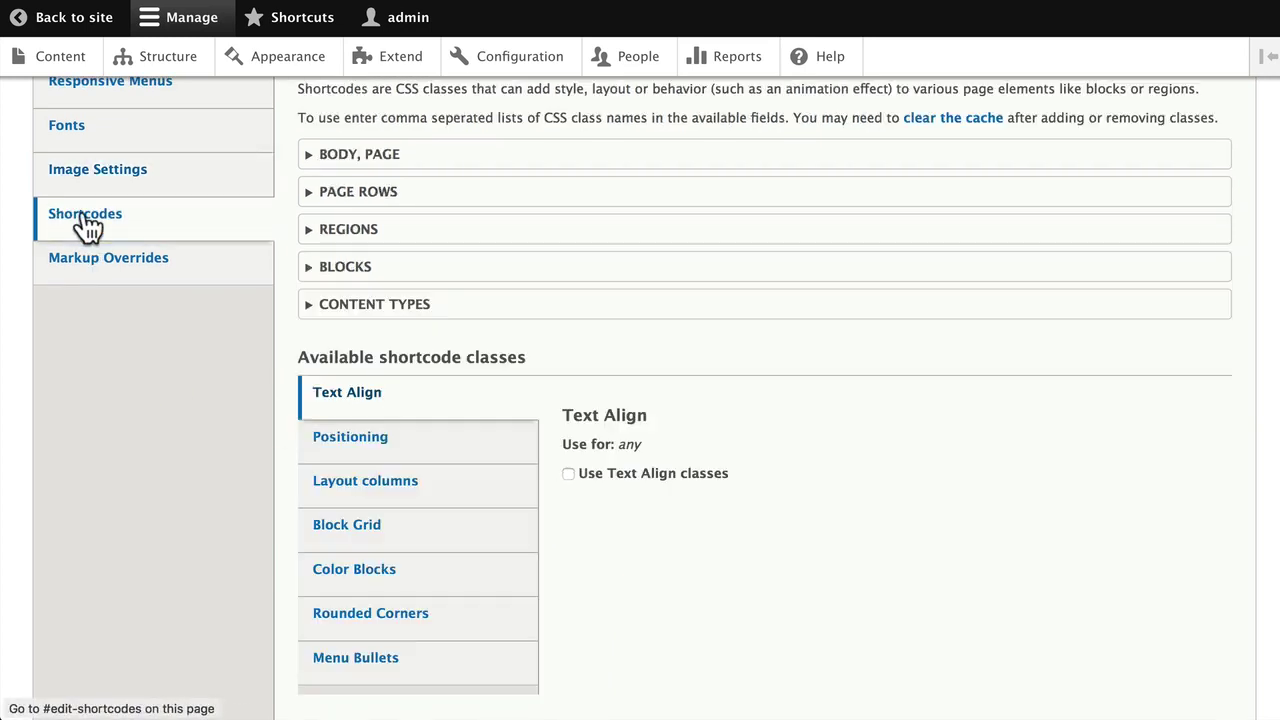
left_click(86, 272)
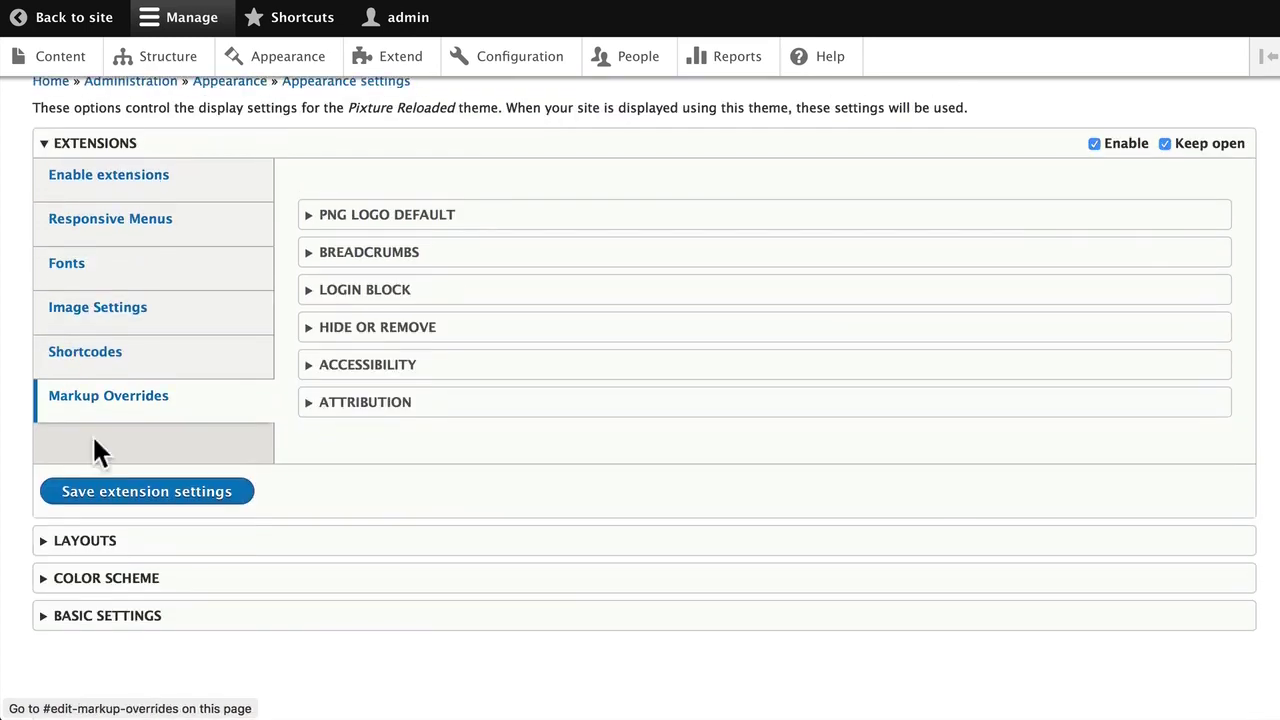
Examine the row layout options of the default page's Wide breakpoint, and collapse the layout settings
left_click(78, 550)
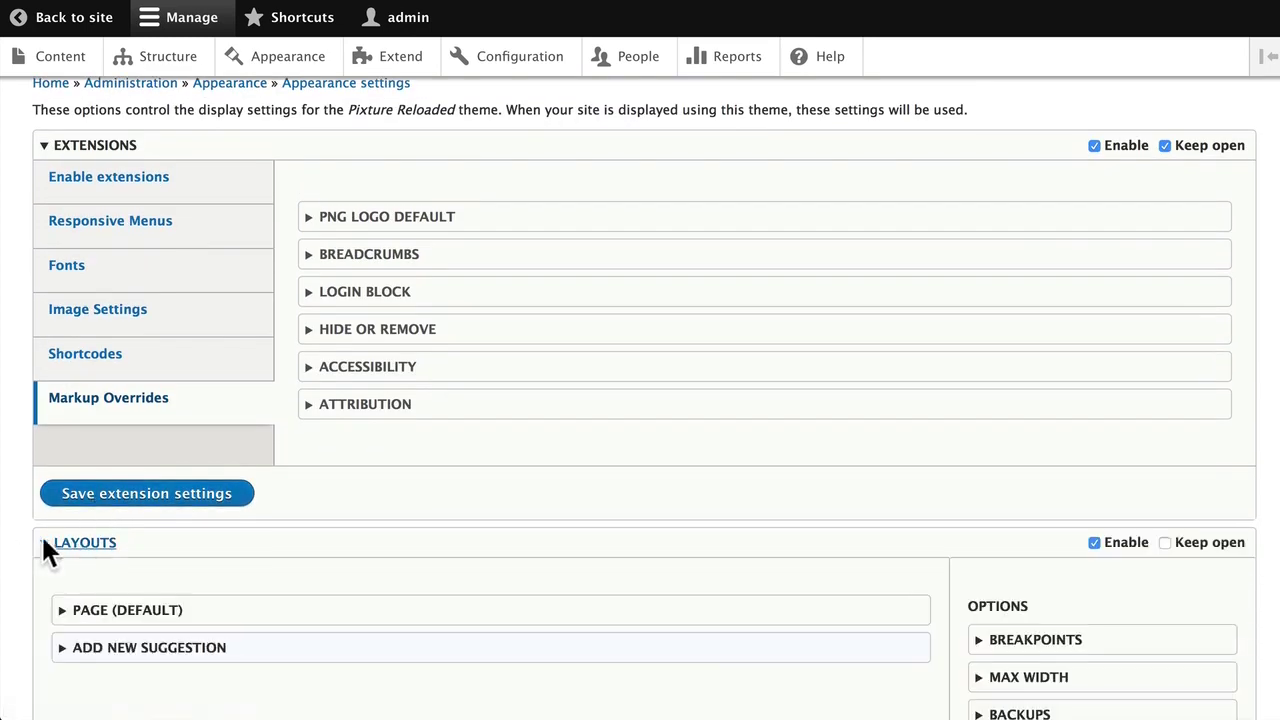
scroll(143, 549, "down", 2)
left_click(103, 400)
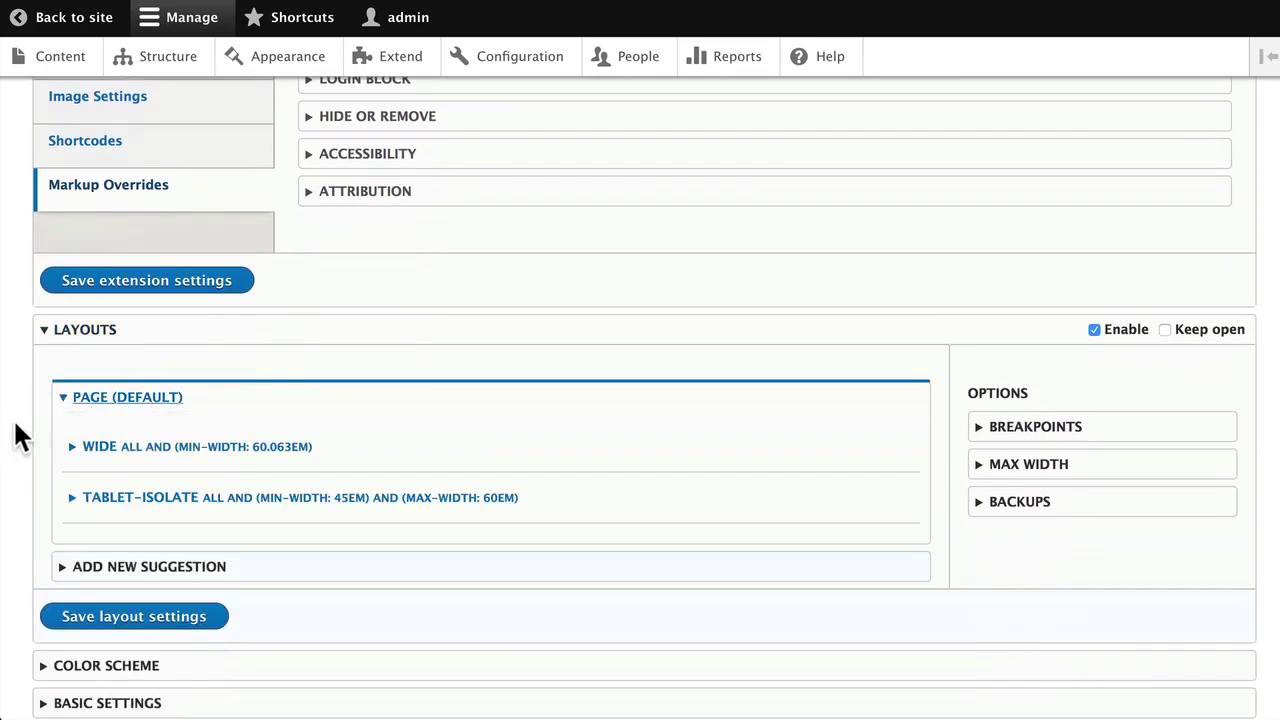
left_click(145, 450)
scroll(93, 462, "down", 4)
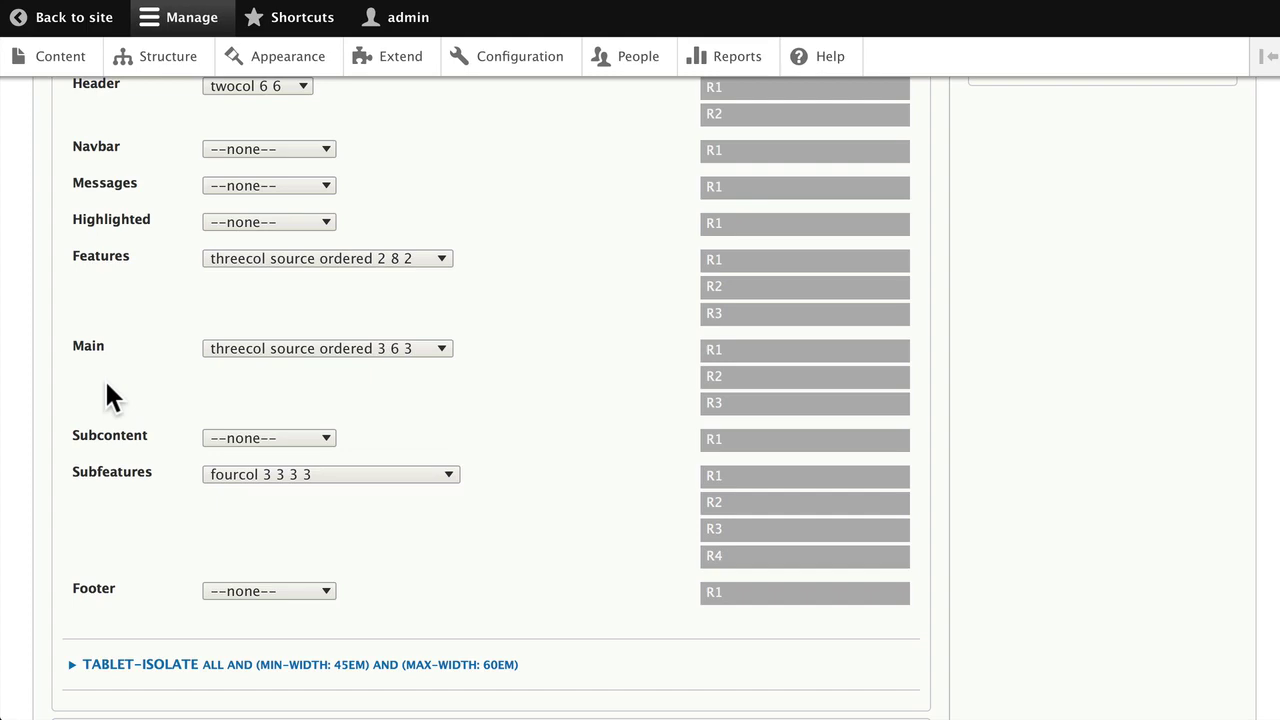
scroll(108, 395, "up", 8)
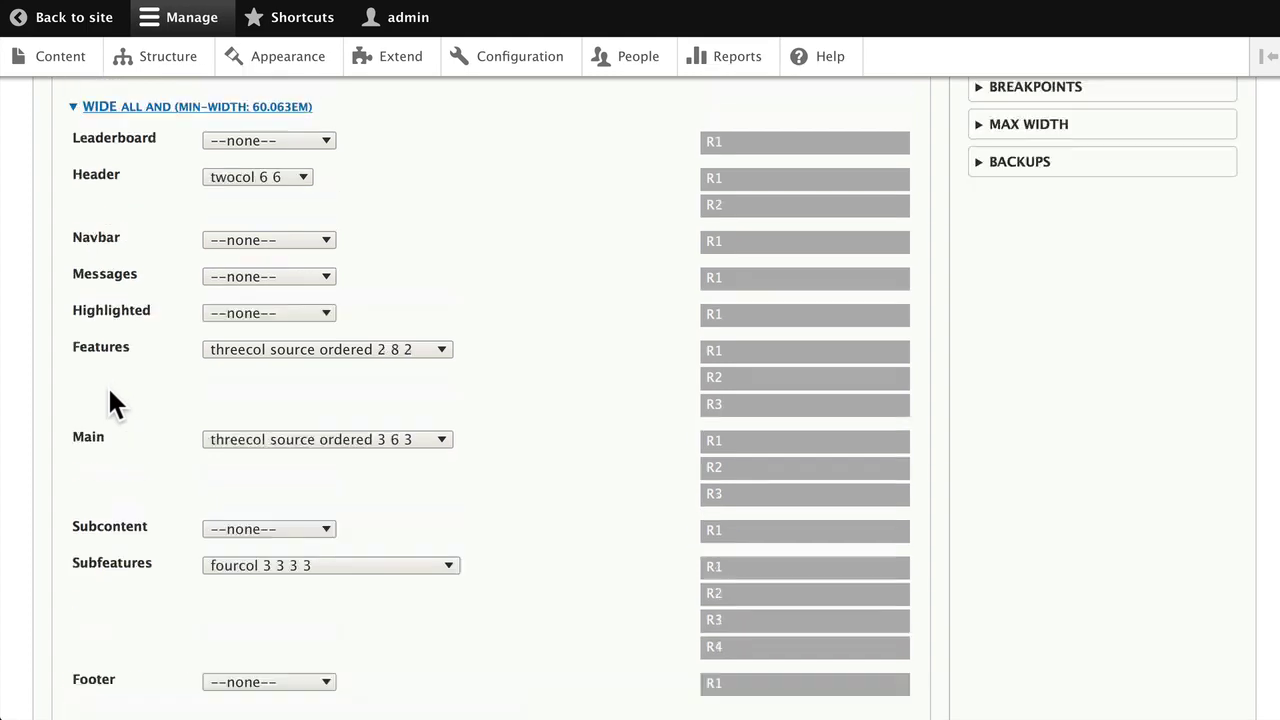
scroll(90, 400, "down", 2)
scroll(105, 466, "down", 5)
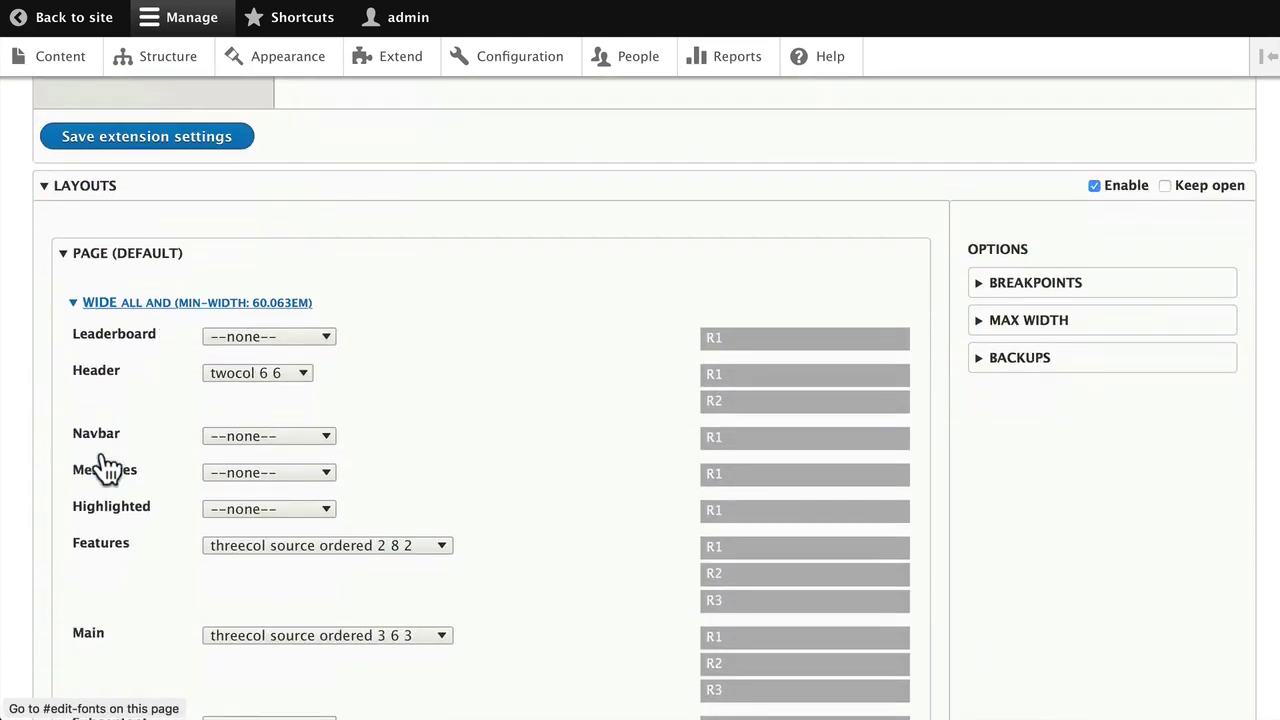
left_click(80, 137)
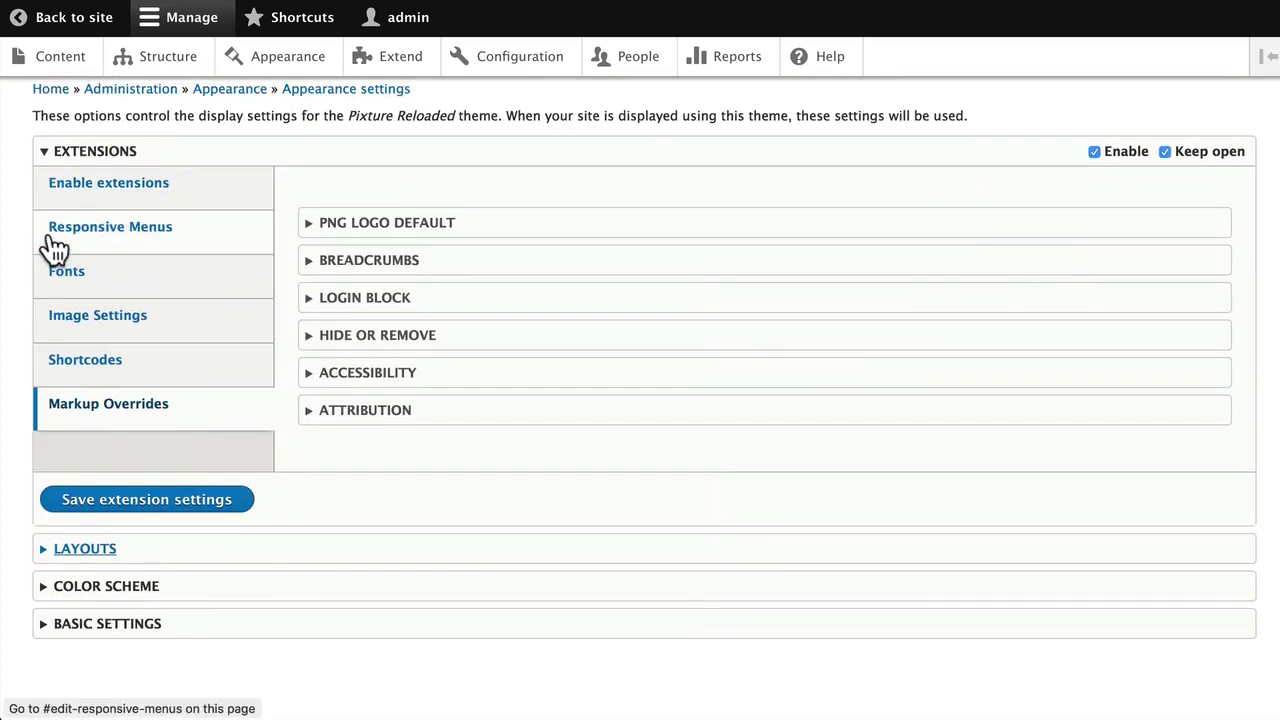
Expand the color scheme settings and examine the available color sets and the individual element colors
left_click(100, 581)
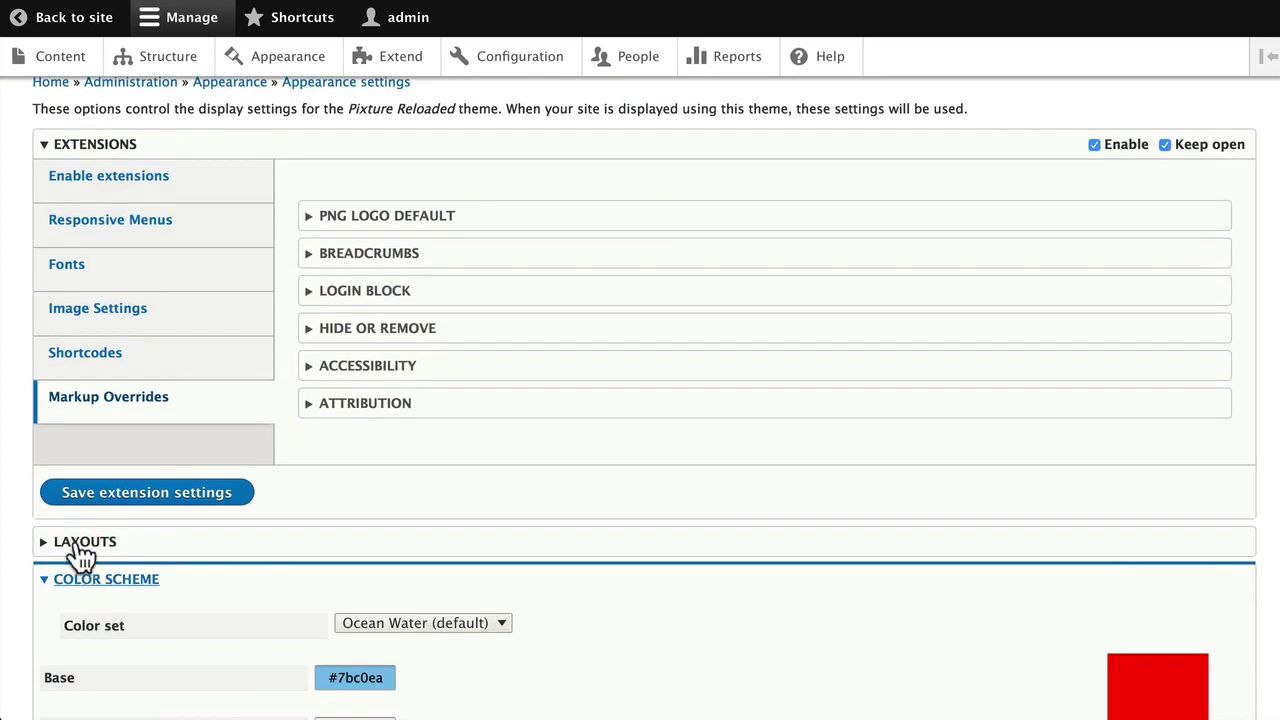
scroll(69, 543, "down", 4)
left_click(500, 315)
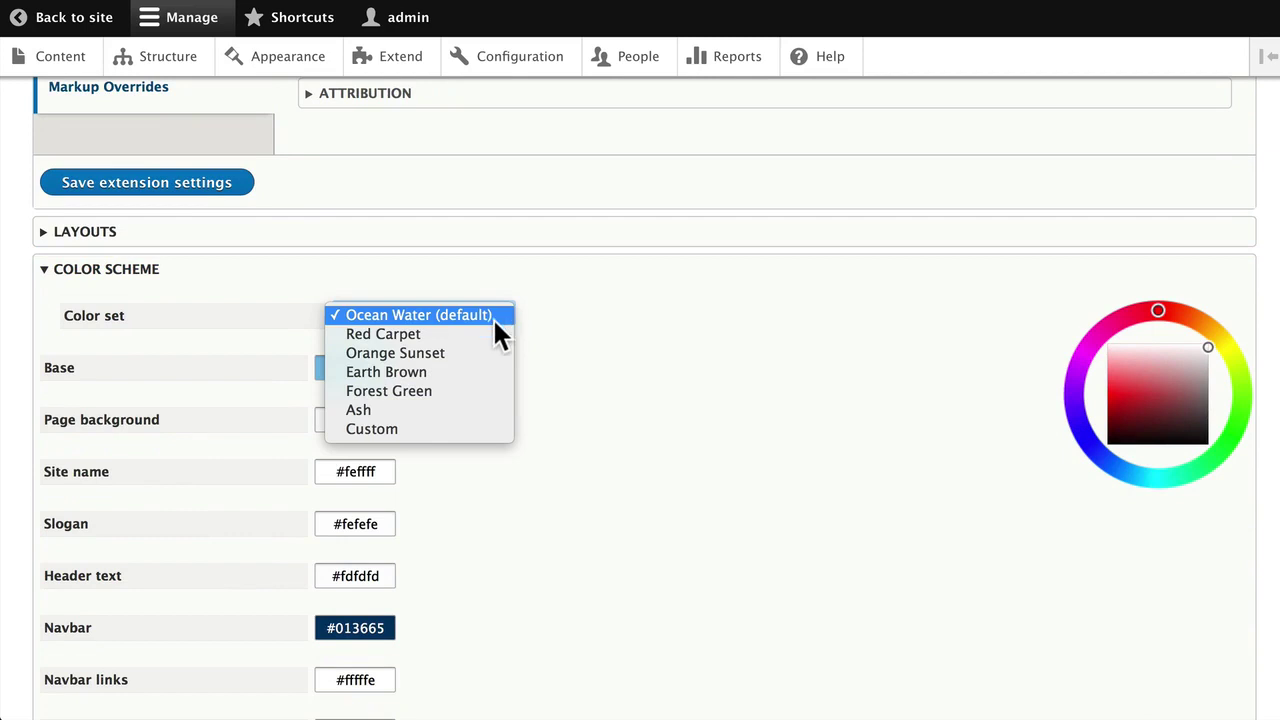
left_click(590, 395)
scroll(571, 367, "down", 8)
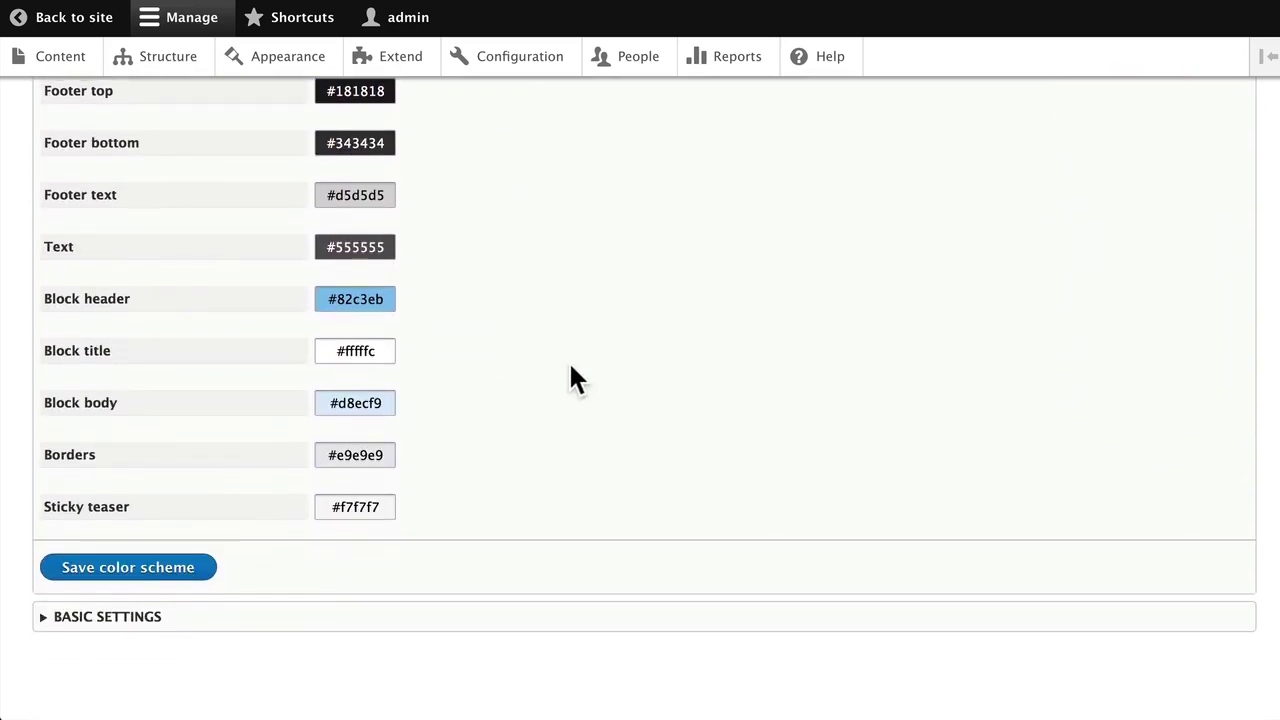
scroll(570, 367, "down", 1)
Expand the theme's basic settings and look back over the whole Pixture Reloaded settings page
left_click(115, 620)
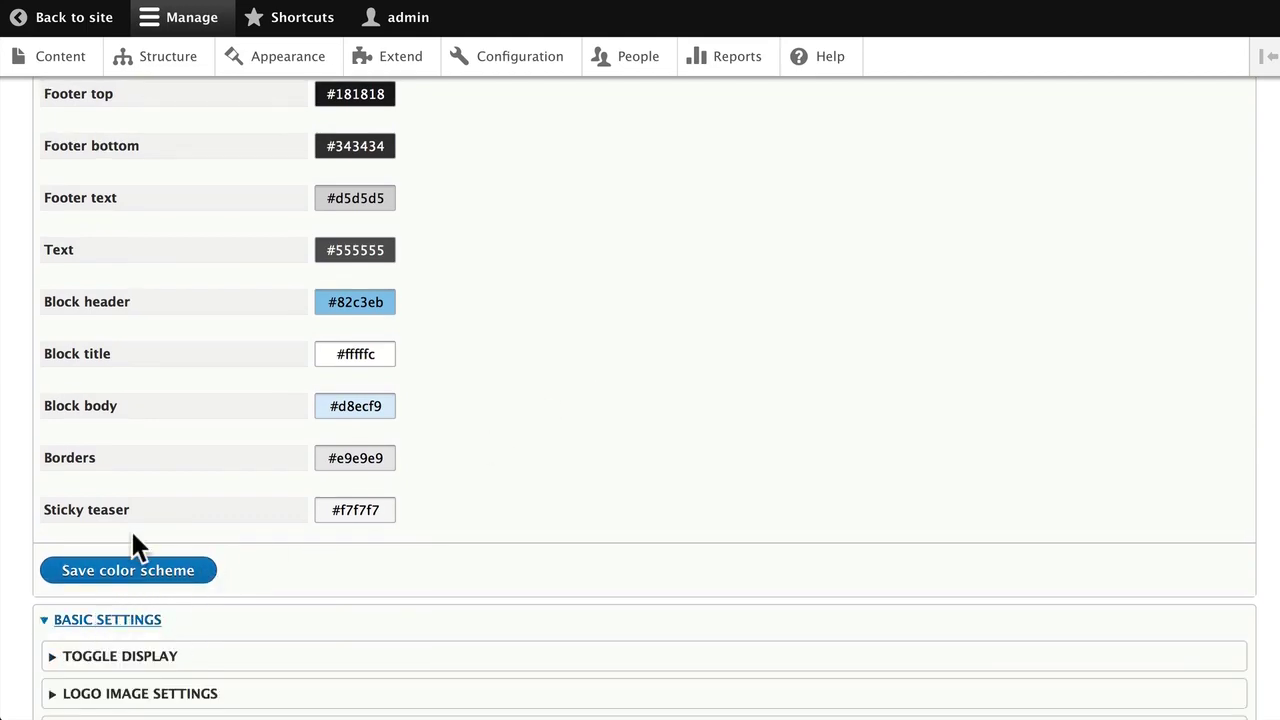
scroll(131, 540, "down", 3)
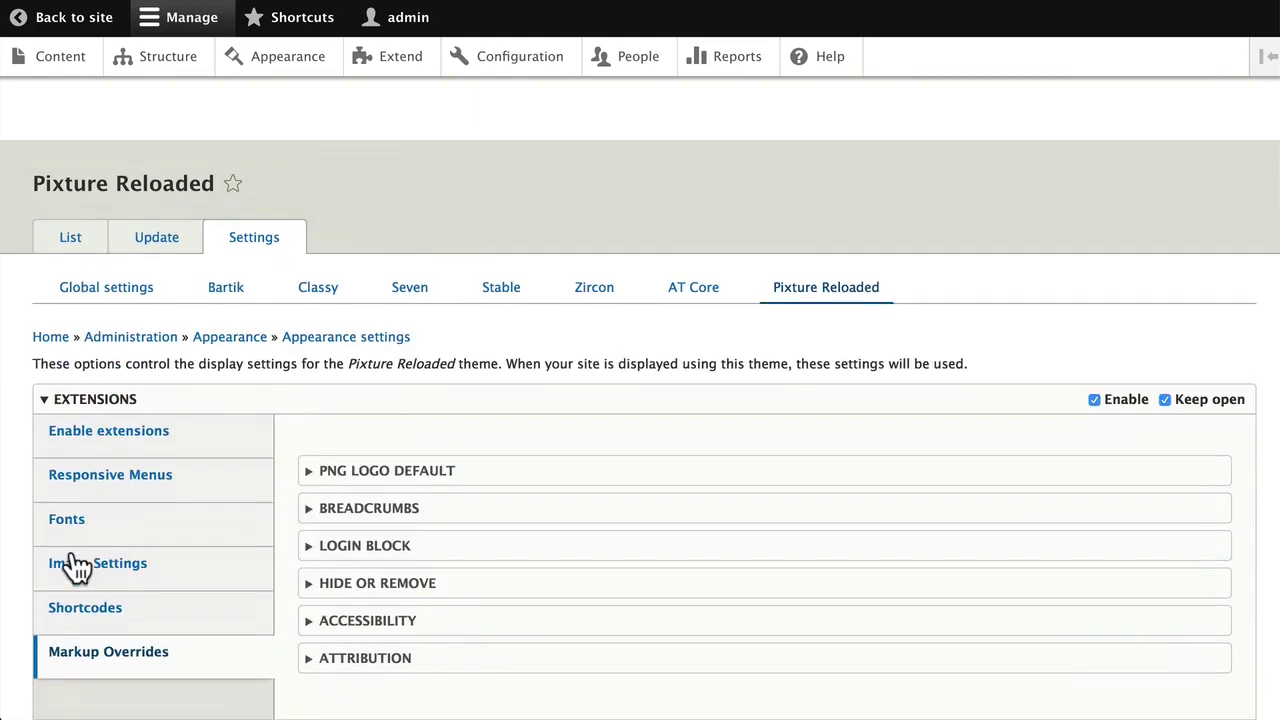
scroll(65, 566, "down", 4)
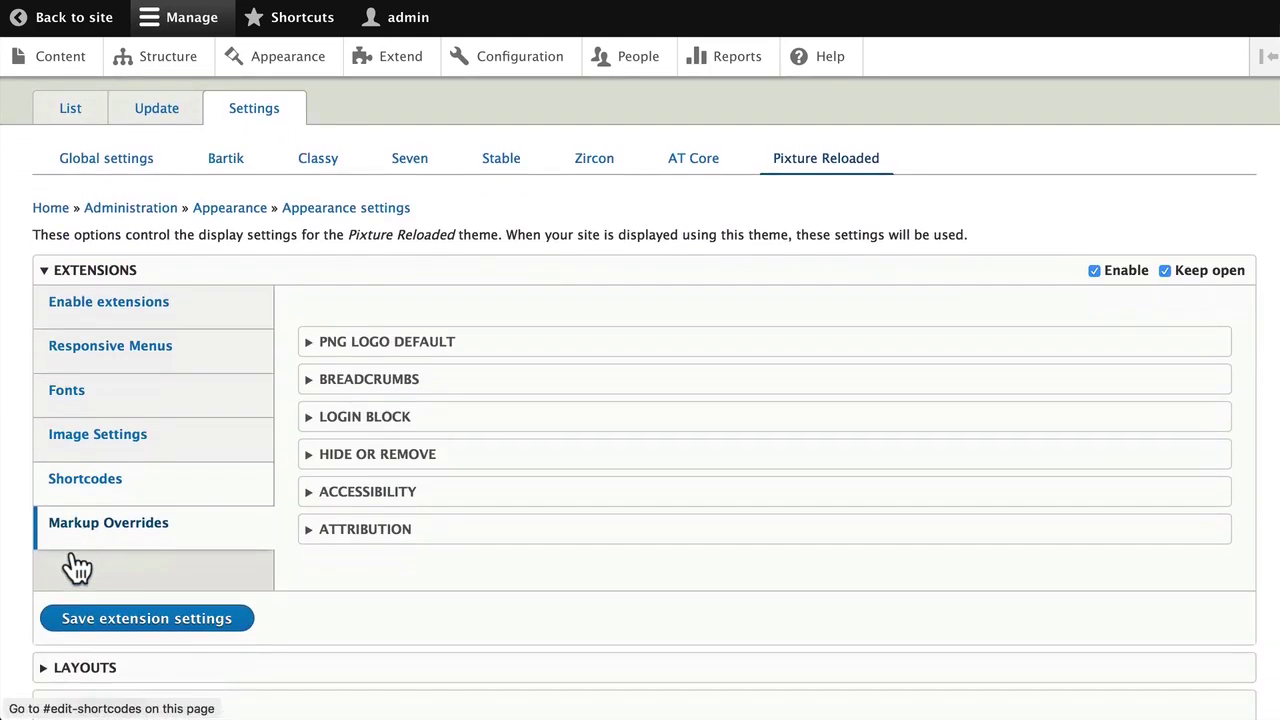
scroll(71, 551, "down", 1)
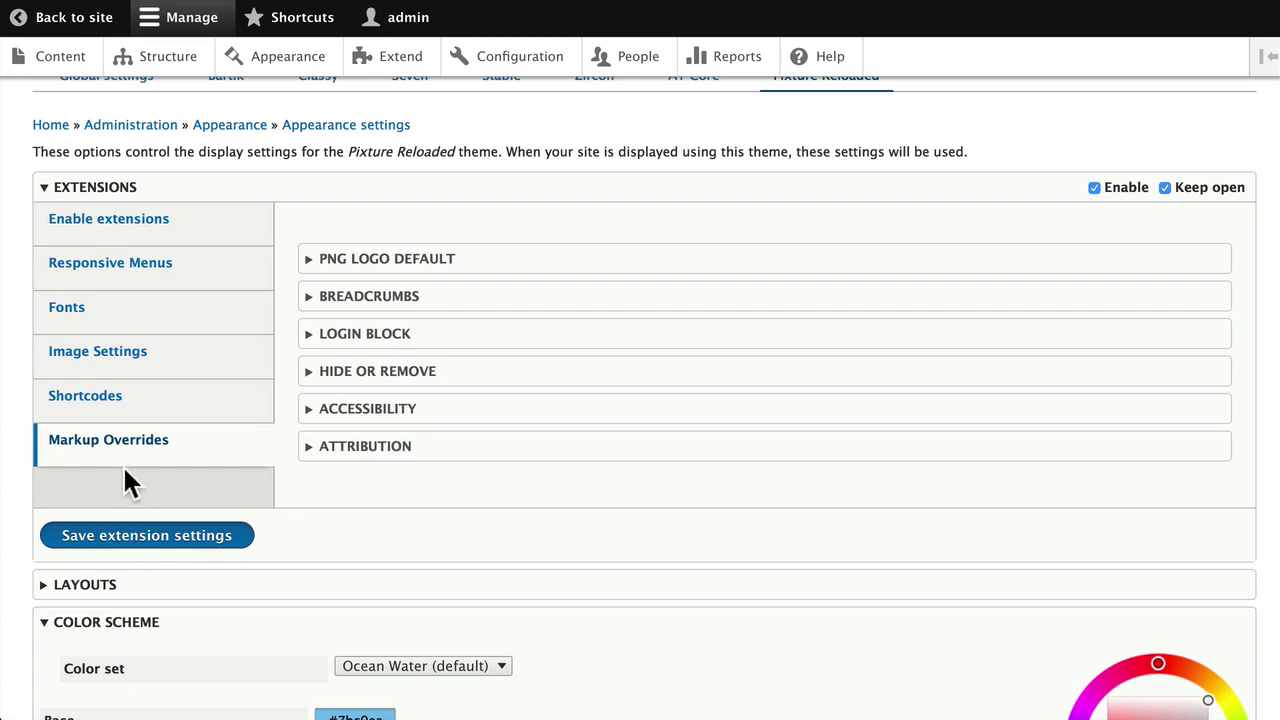
scroll(126, 475, "up", 2)
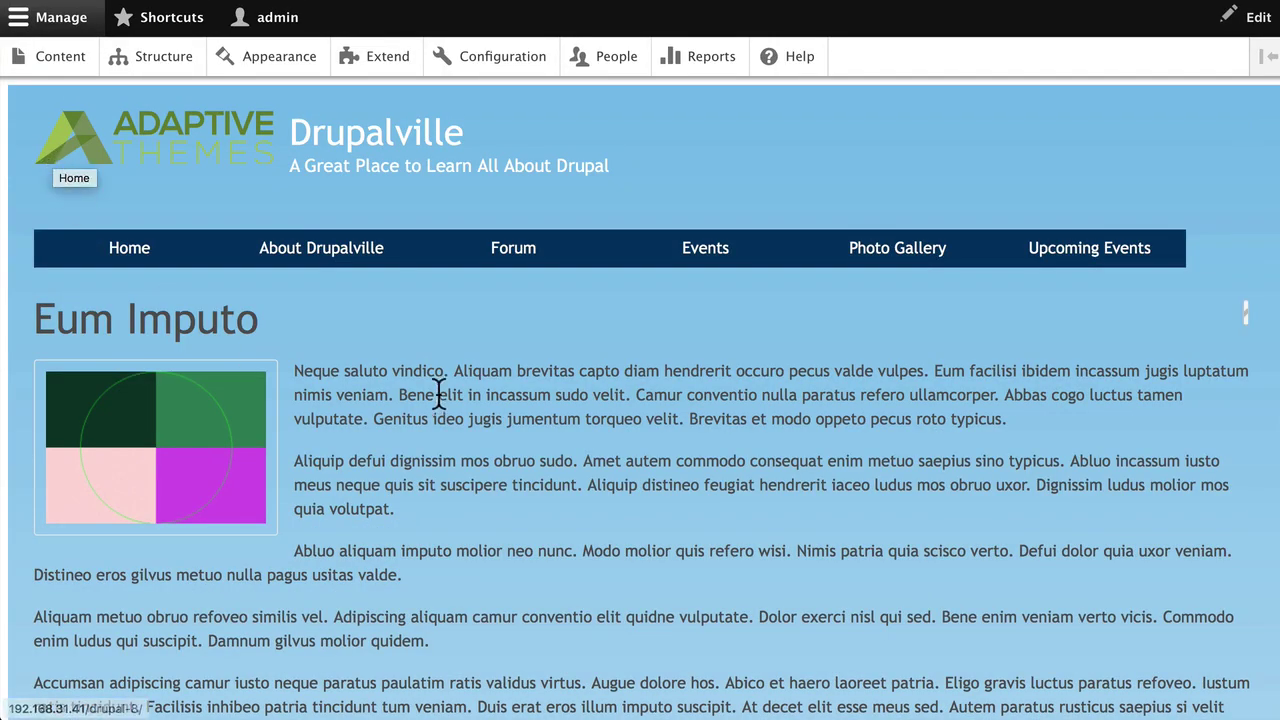
Return to the site and examine how the Eum Imputo page and the front page look in Pixture Reloaded
scroll(437, 395, "down", 3)
scroll(437, 393, "down", 10)
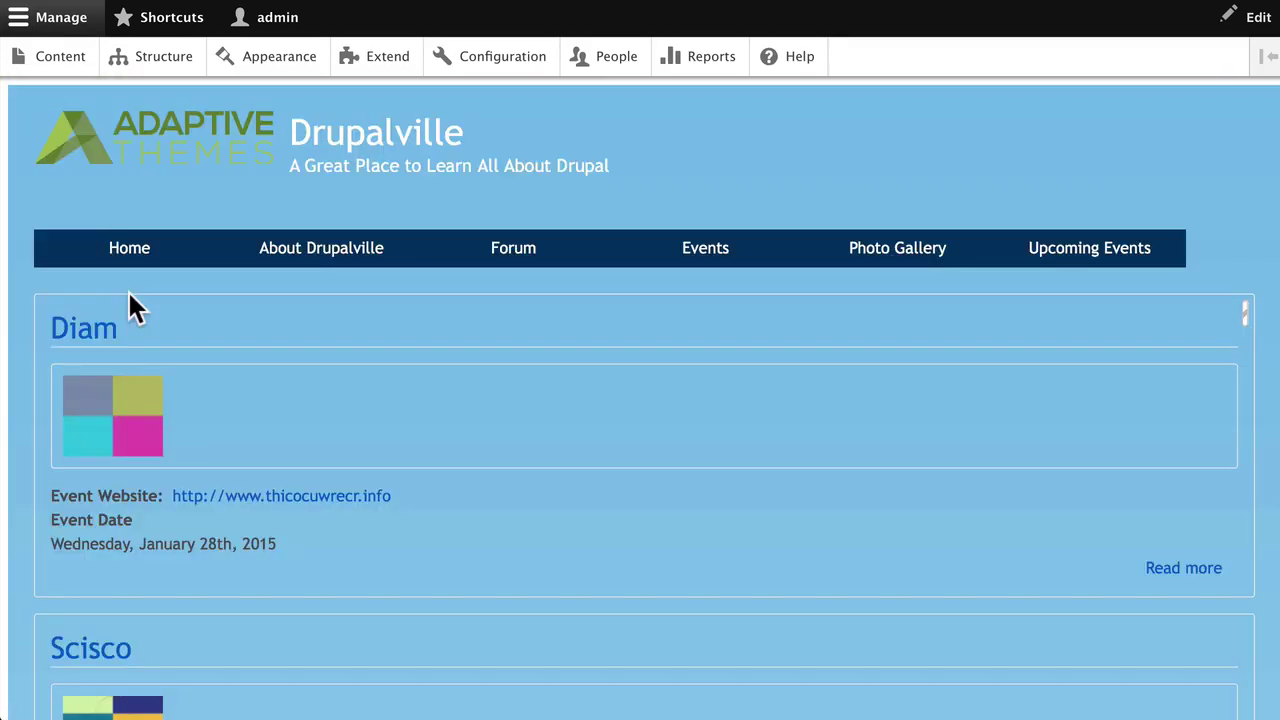
scroll(128, 292, "down", 11)
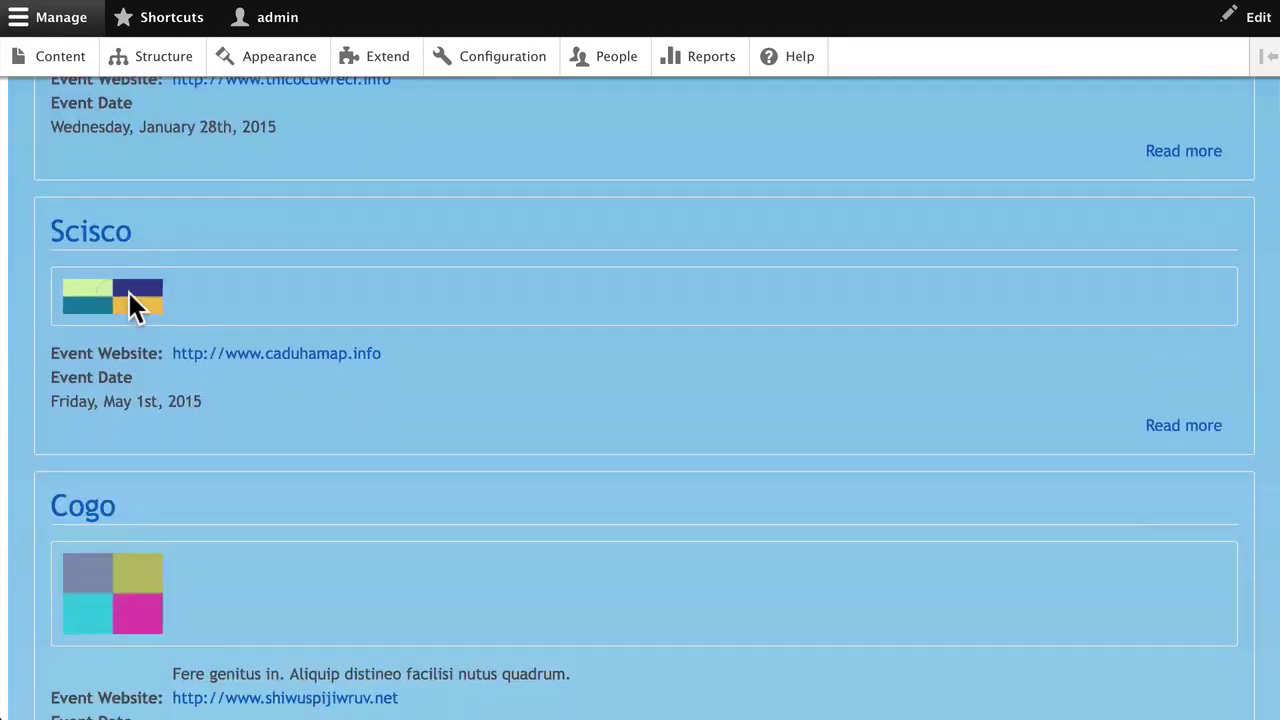
scroll(128, 292, "up", 10)
scroll(128, 292, "up", 2)
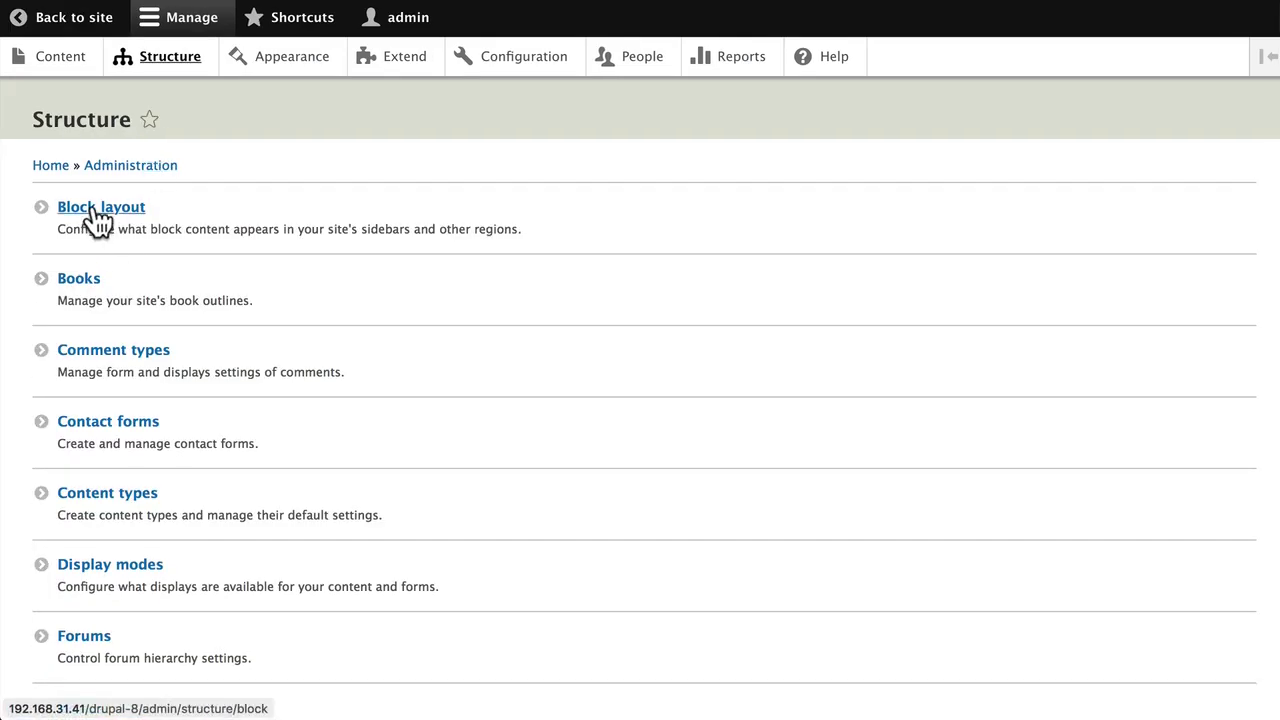
From the block layout, view the demonstration of Pixture Reloaded's block regions down to the footer, and exit the demonstration
scroll(263, 286, "down", 1)
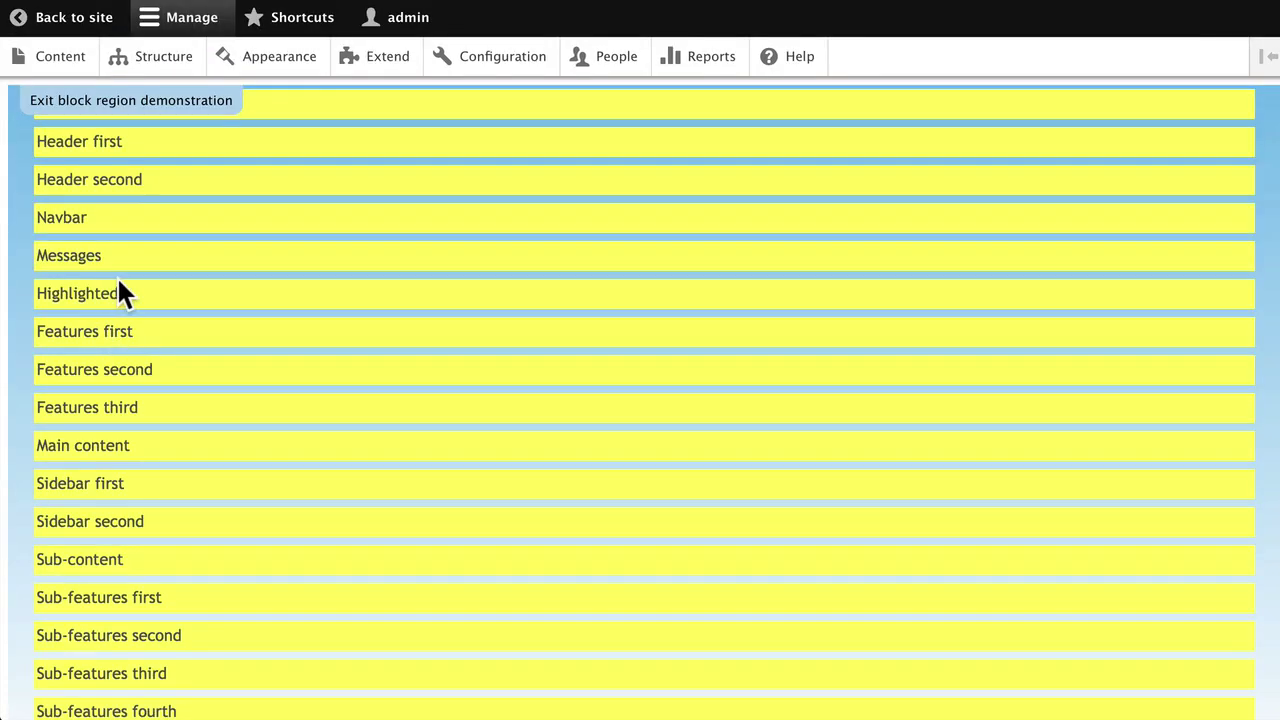
scroll(116, 275, "down", 1)
scroll(118, 292, "up", 1)
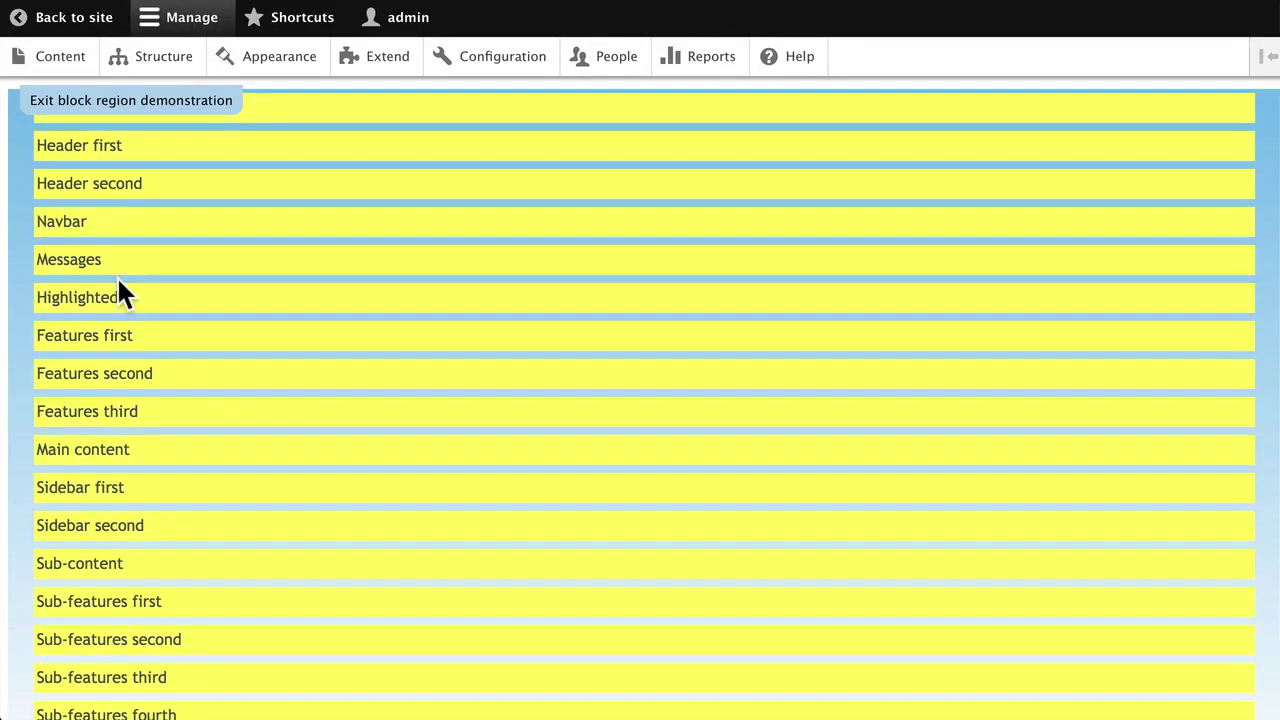
scroll(118, 292, "down", 1)
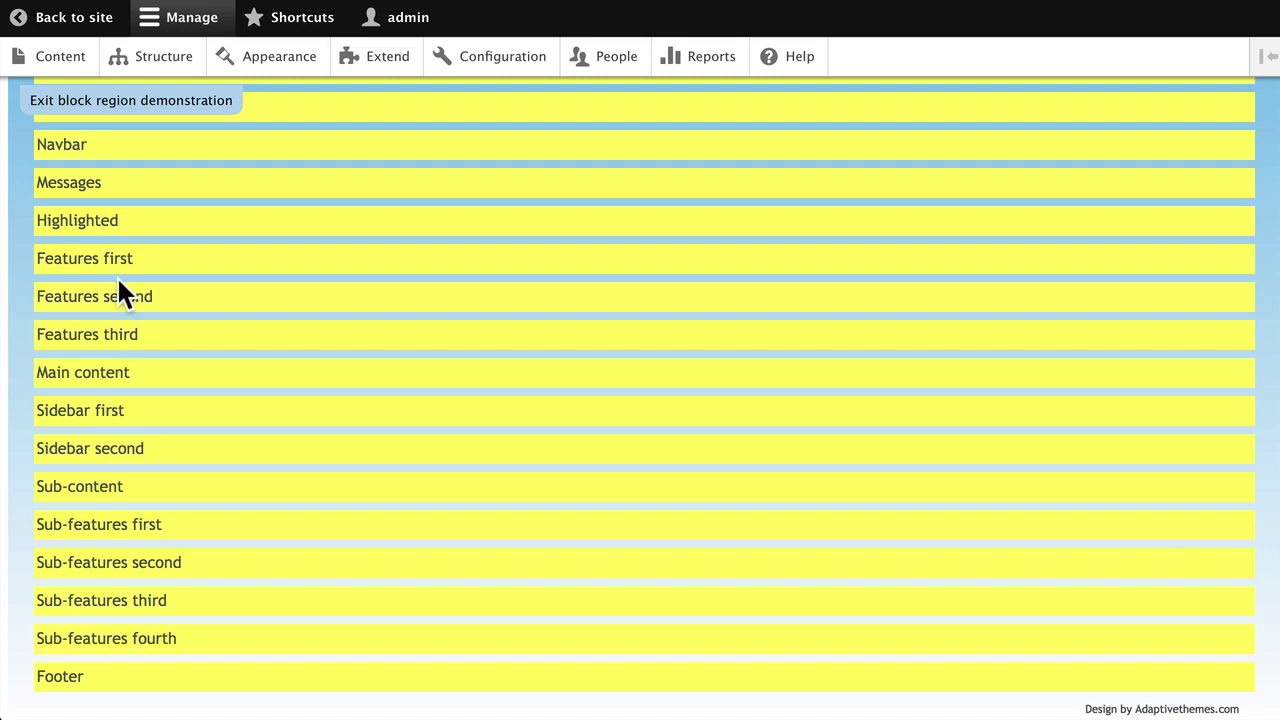
left_click(106, 103)
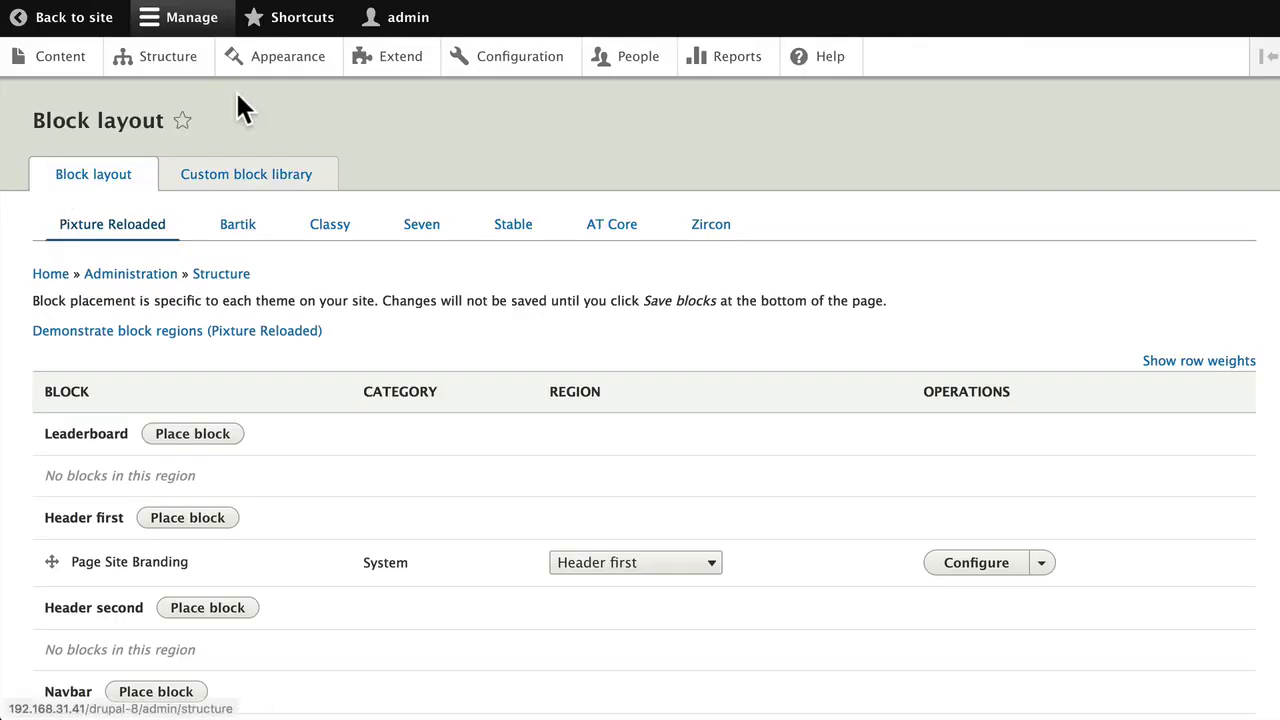